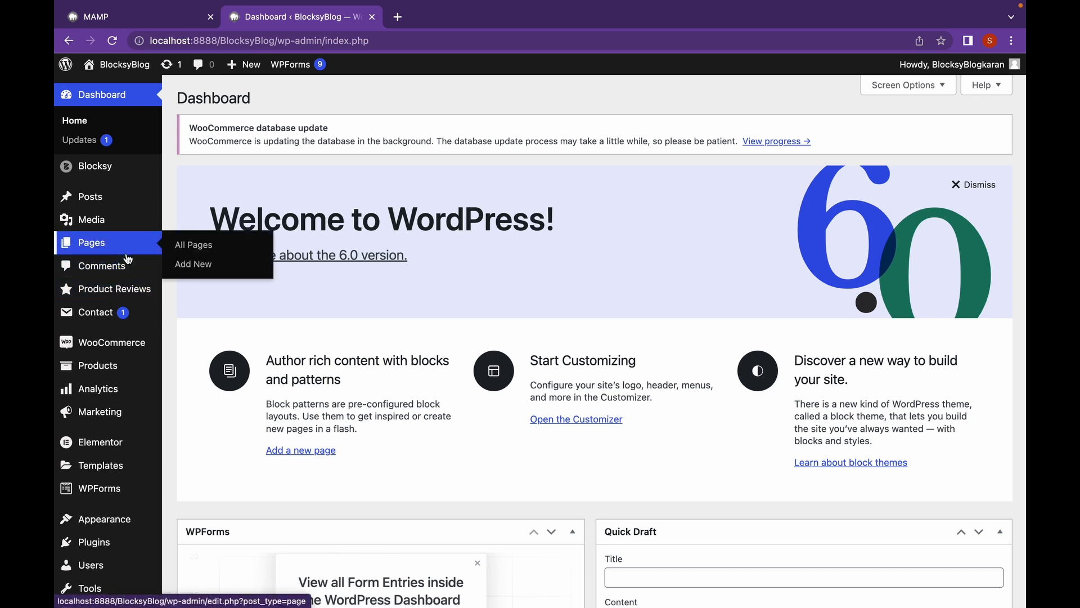
Step: Open the product attributes page and add a new attribute named Color
mouse_move(134, 366)
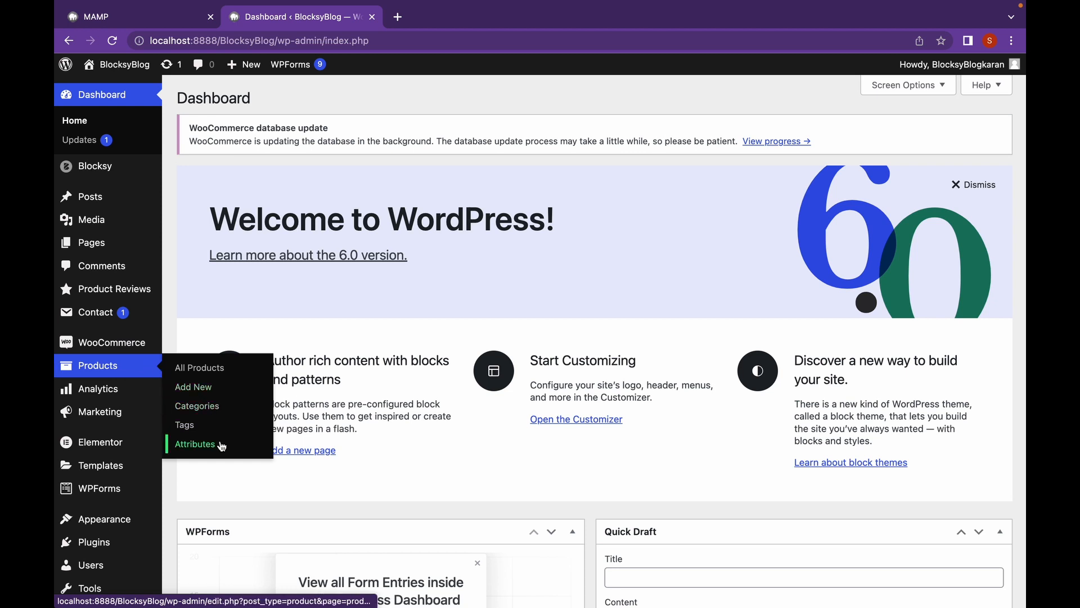
click(194, 444)
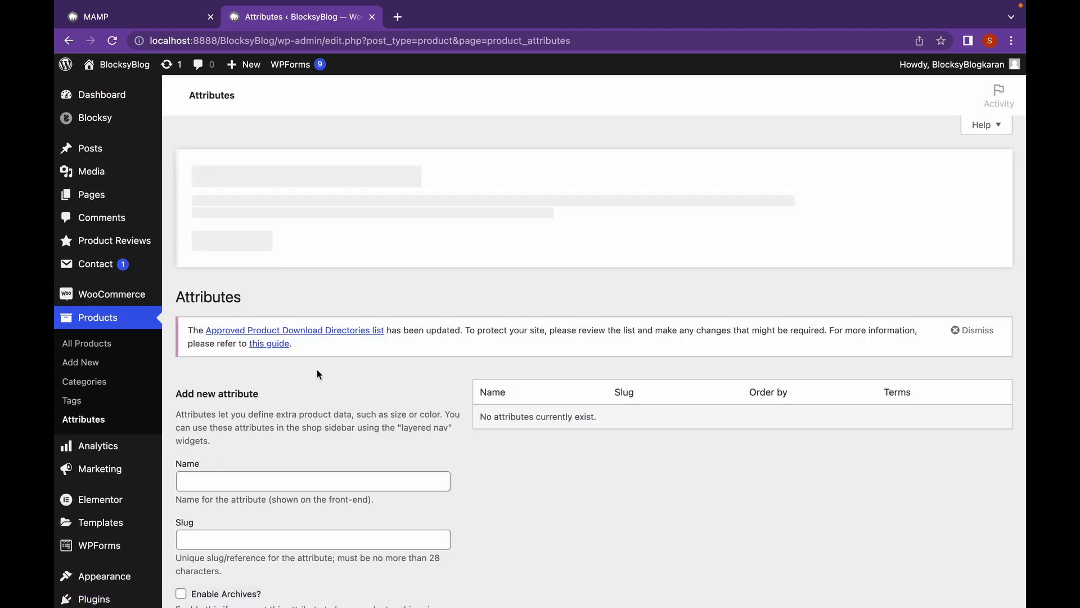
scroll(339, 362, down, 5)
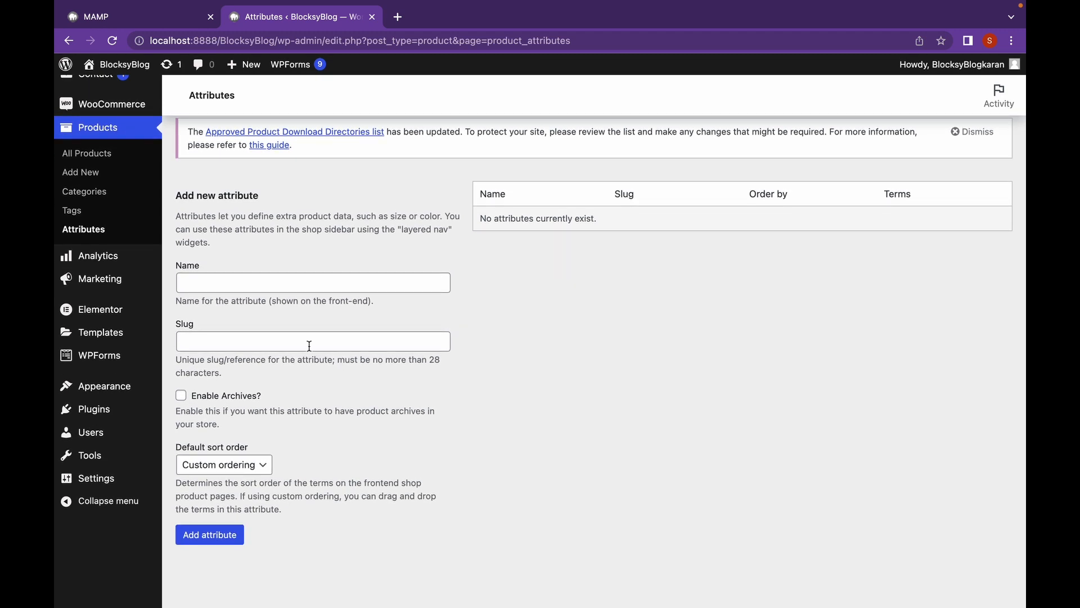
click(218, 538)
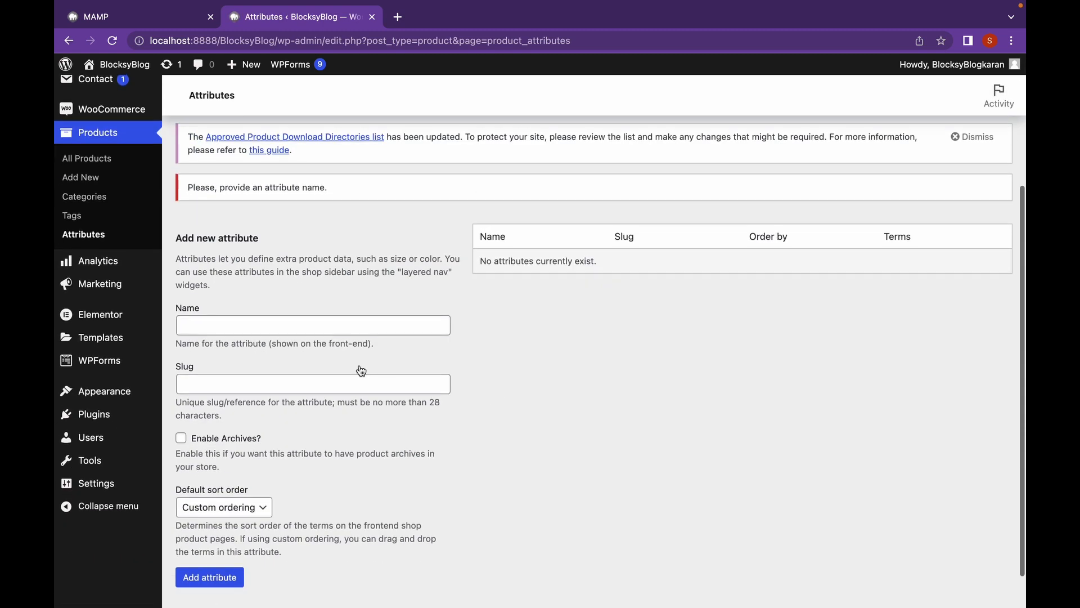
click(316, 320)
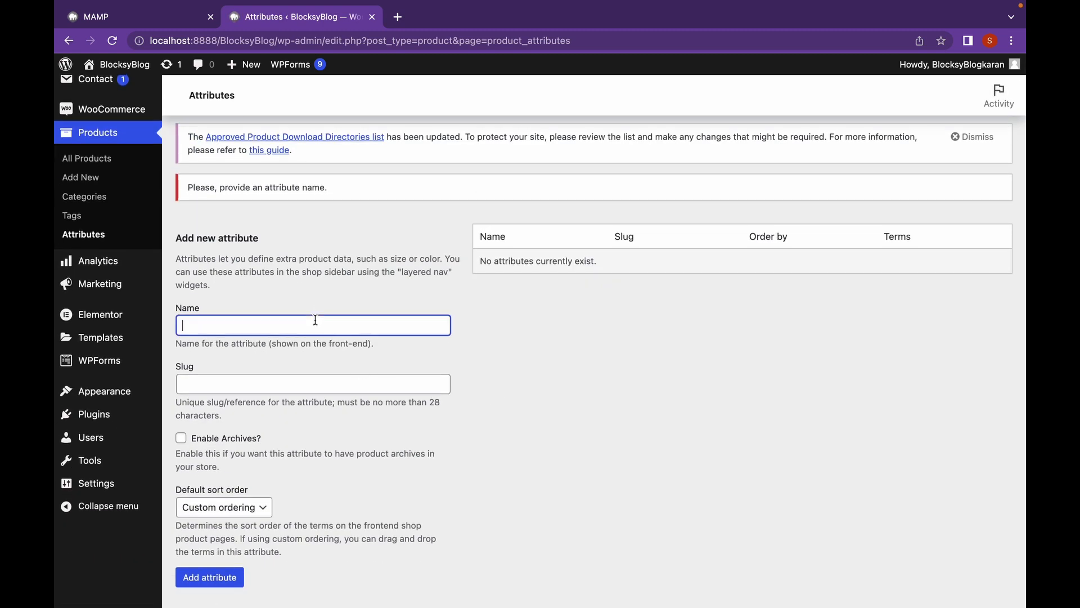
text(Color)
scroll(248, 386, down, 2)
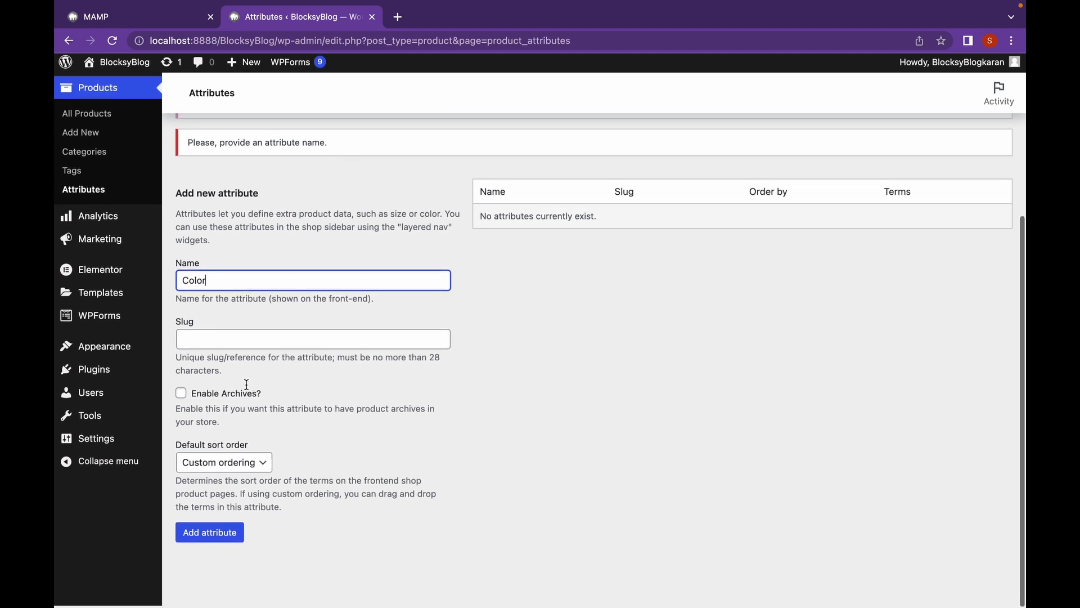
click(229, 544)
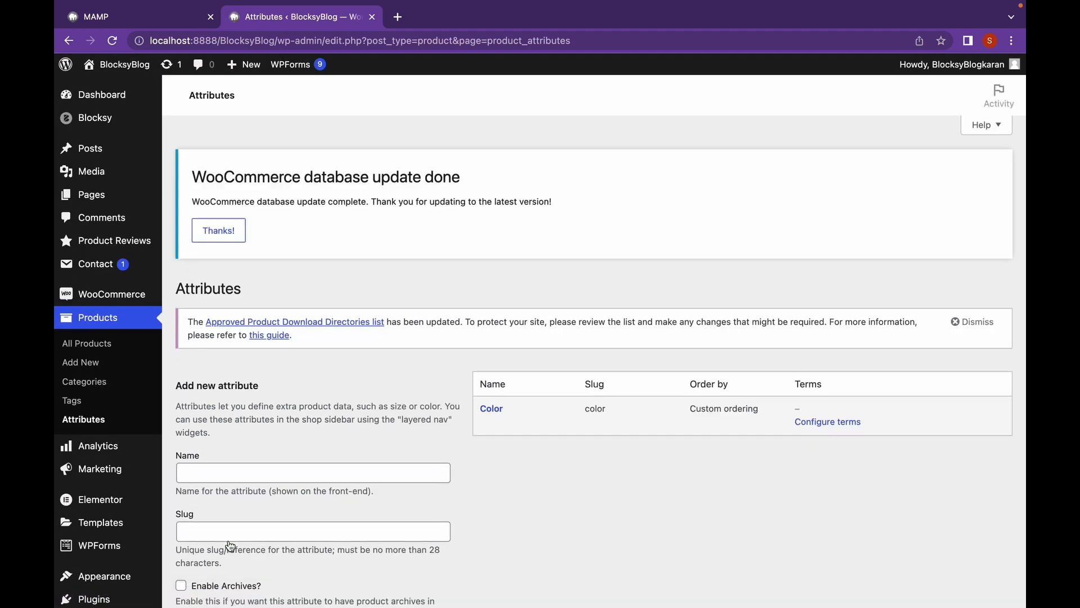
Step: Open the Color attribute's terms and add the term White
scroll(581, 345, down, 2)
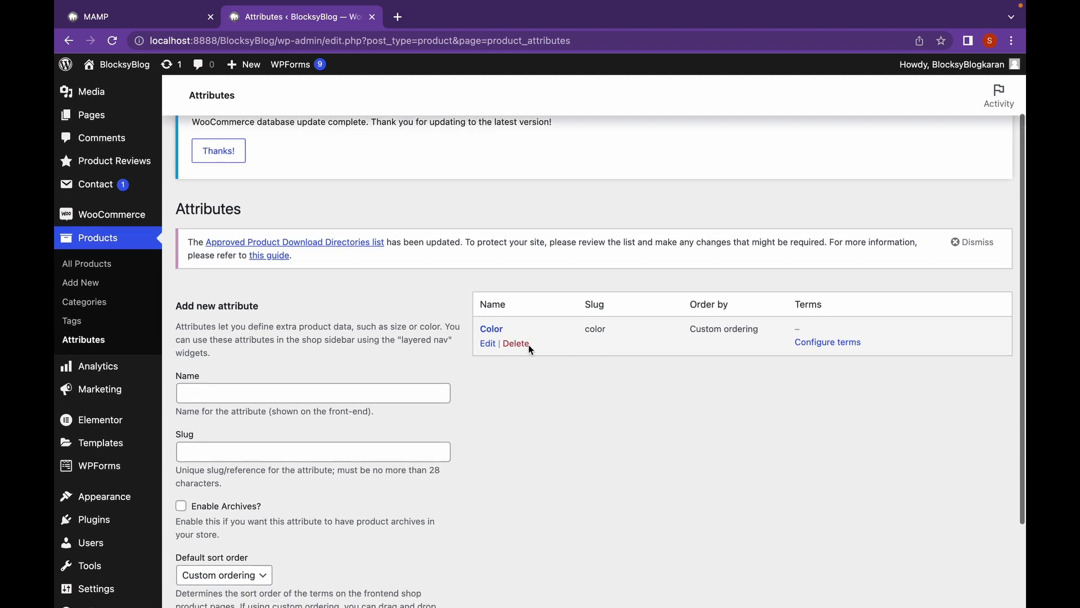
click(494, 331)
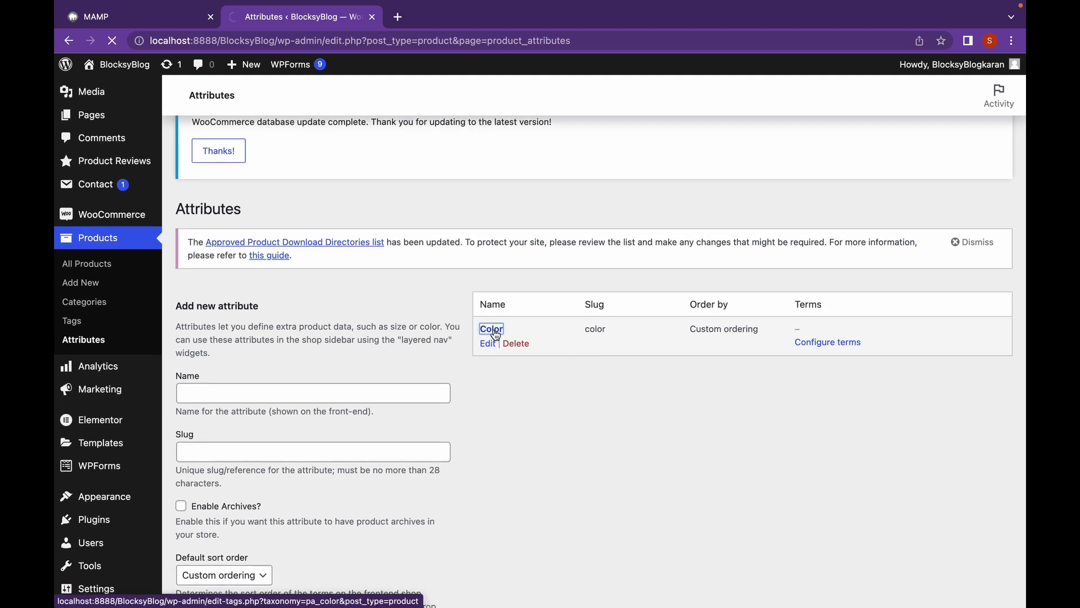
scroll(304, 384, down, 5)
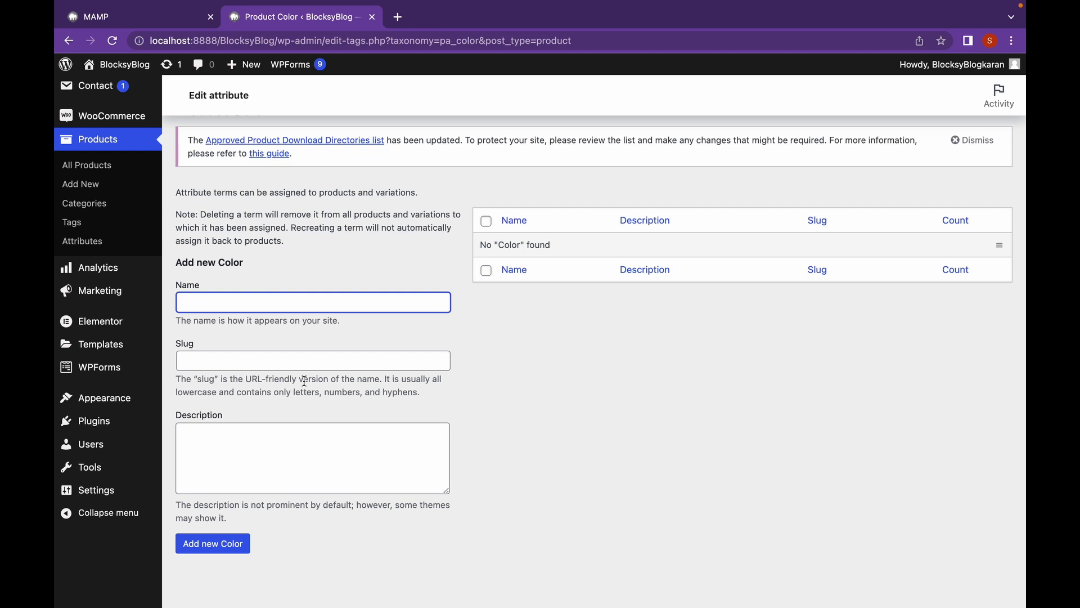
text(White)
click(214, 542)
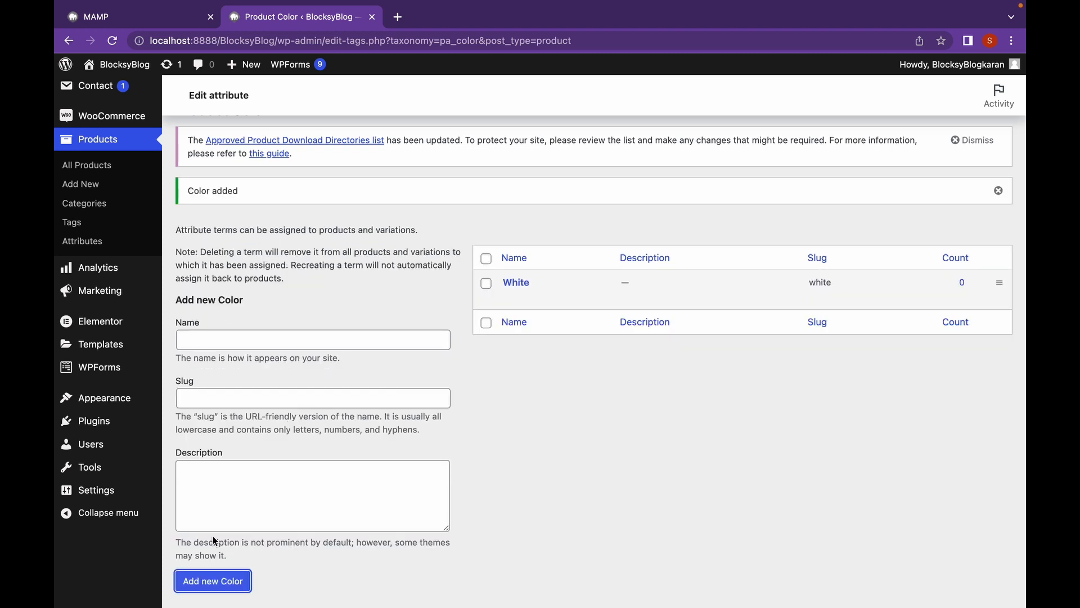
Step: Add two more terms, Blue and Red, to the Color attribute
click(242, 344)
text(Blue)
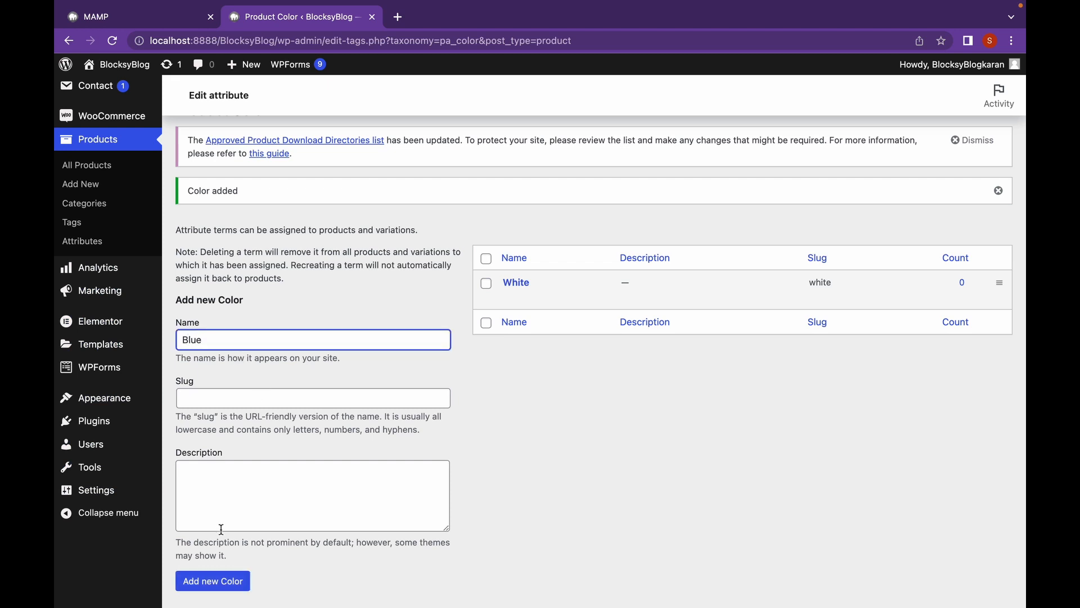
click(220, 581)
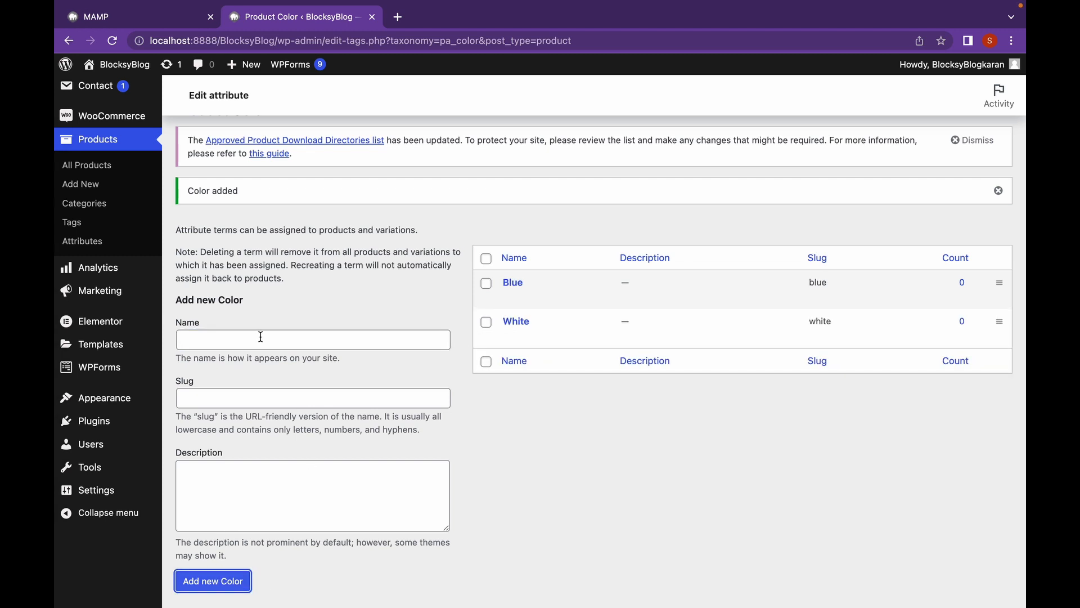
click(259, 336)
text(Red)
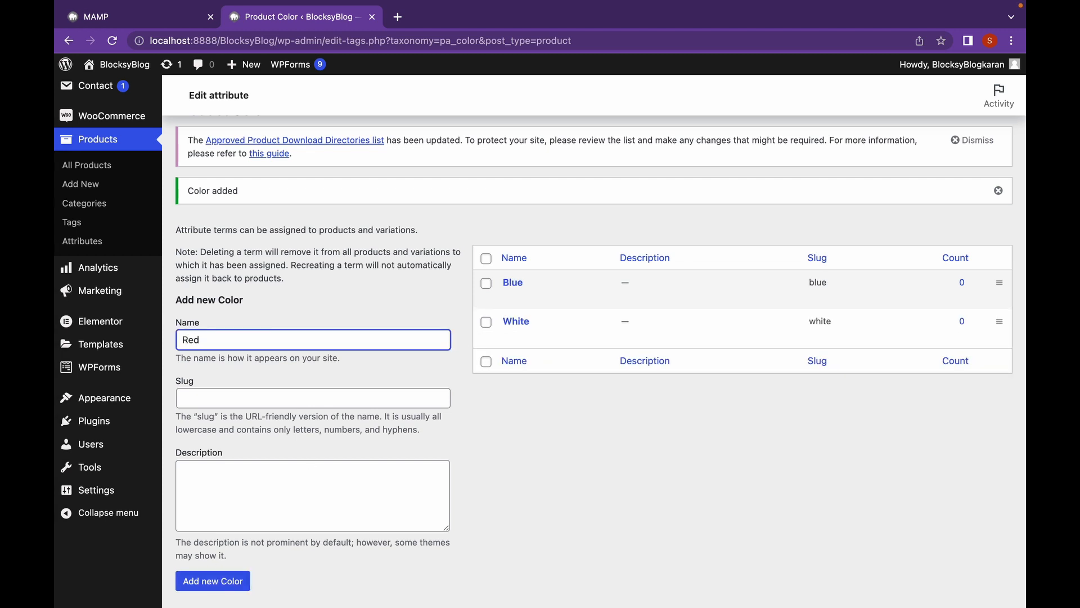
click(221, 588)
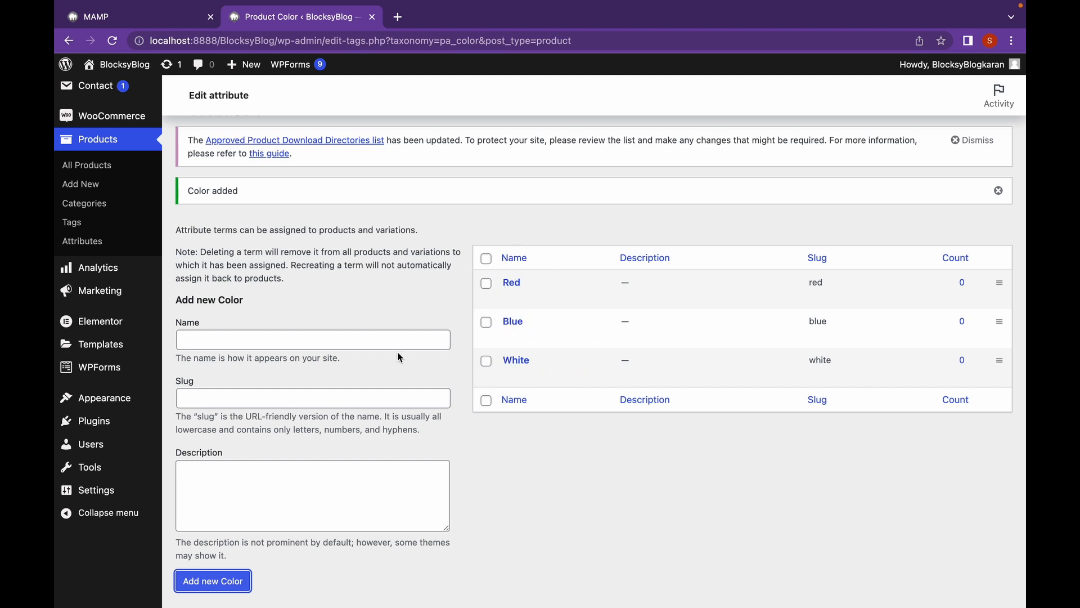
Step: Create a new product named T-shirt and set its product type to Variable product
scroll(346, 309, up, 4)
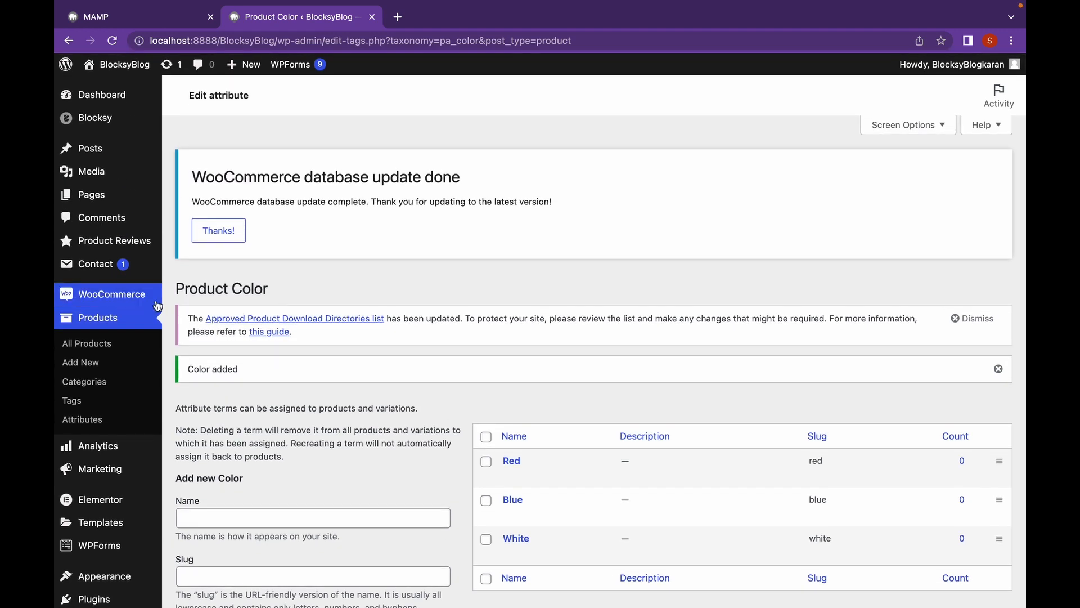
mouse_move(155, 304)
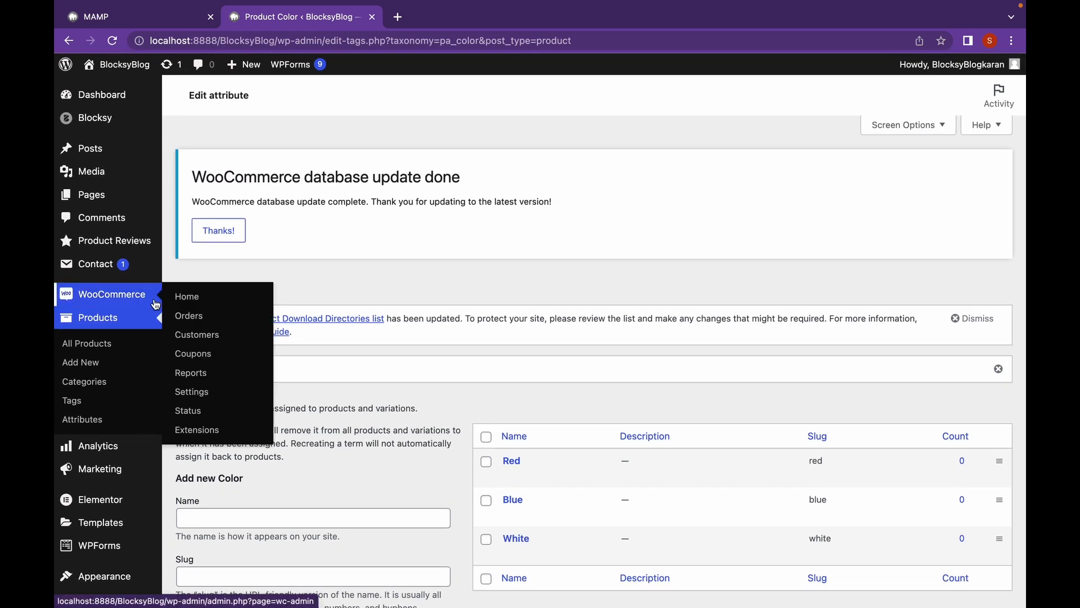
click(133, 360)
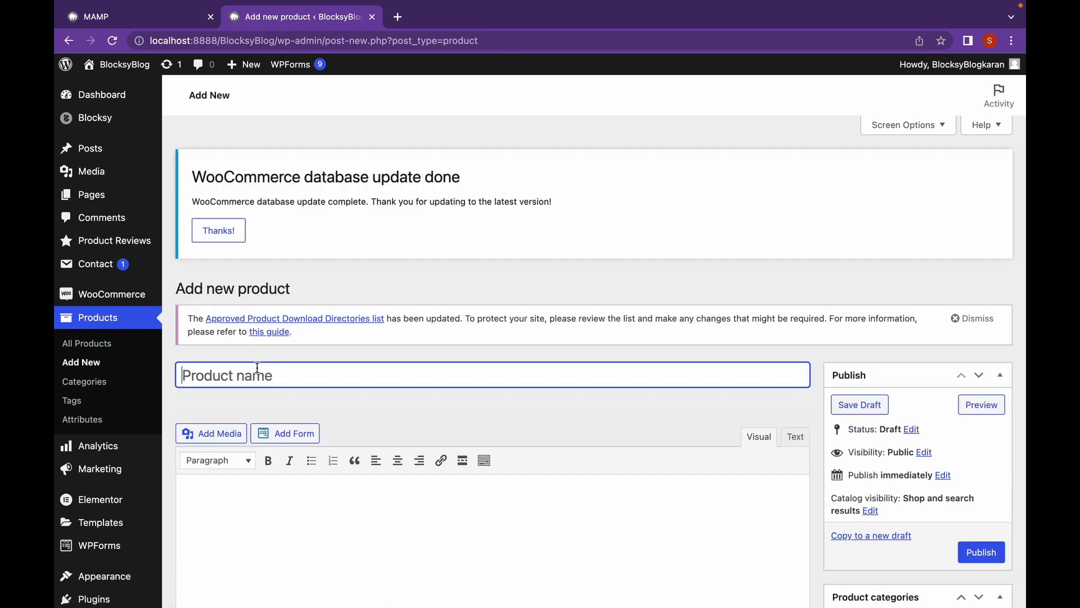
text(T-shirt)
scroll(540, 337, down, 6)
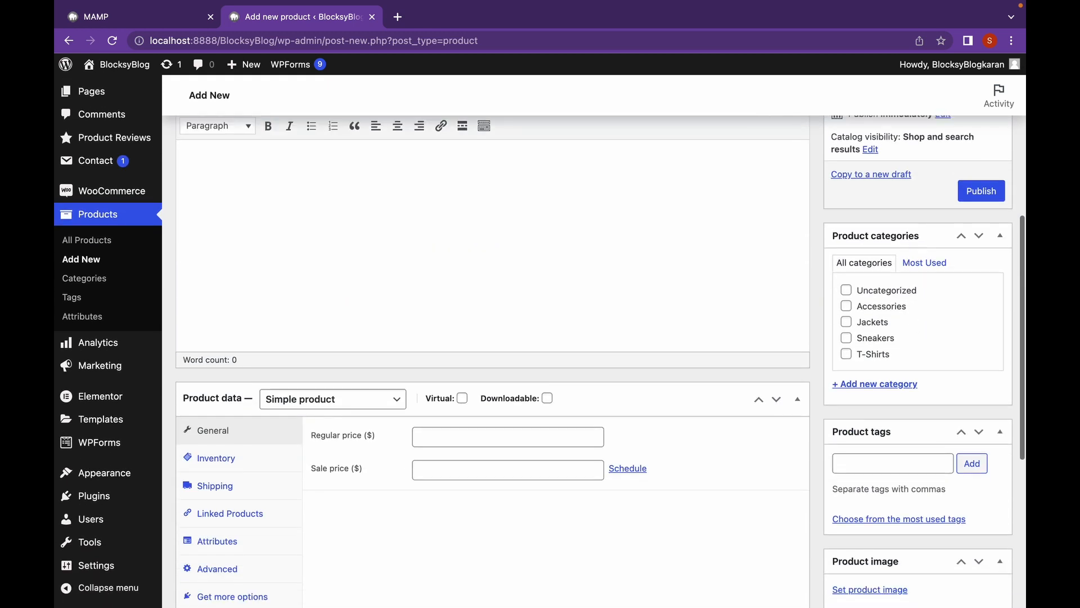
click(303, 386)
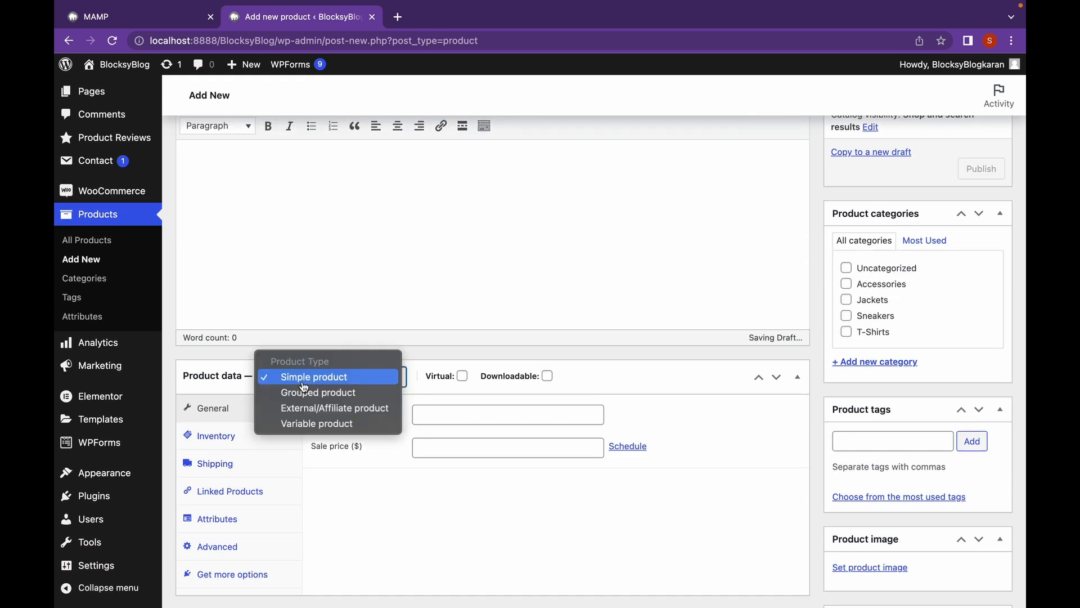
click(315, 424)
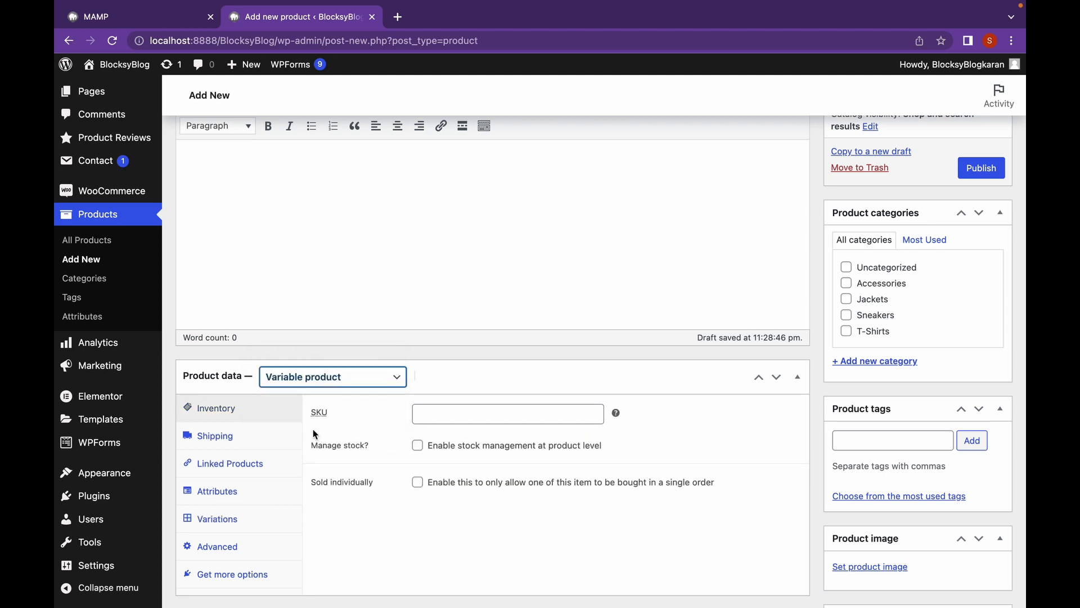
Step: Add the Color attribute to the T-shirt's product data
scroll(313, 429, down, 1)
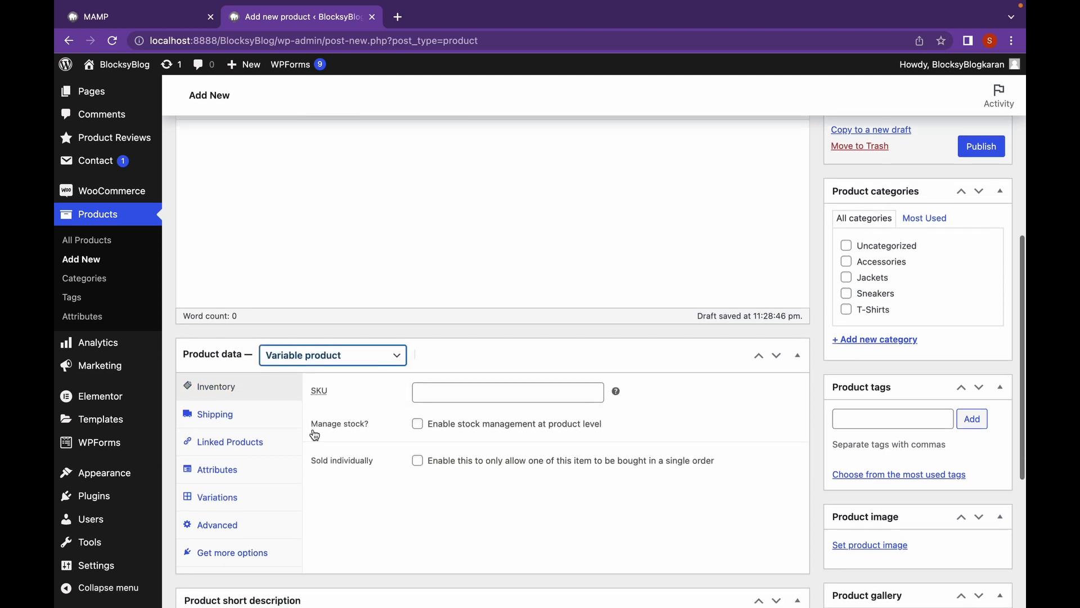
click(264, 473)
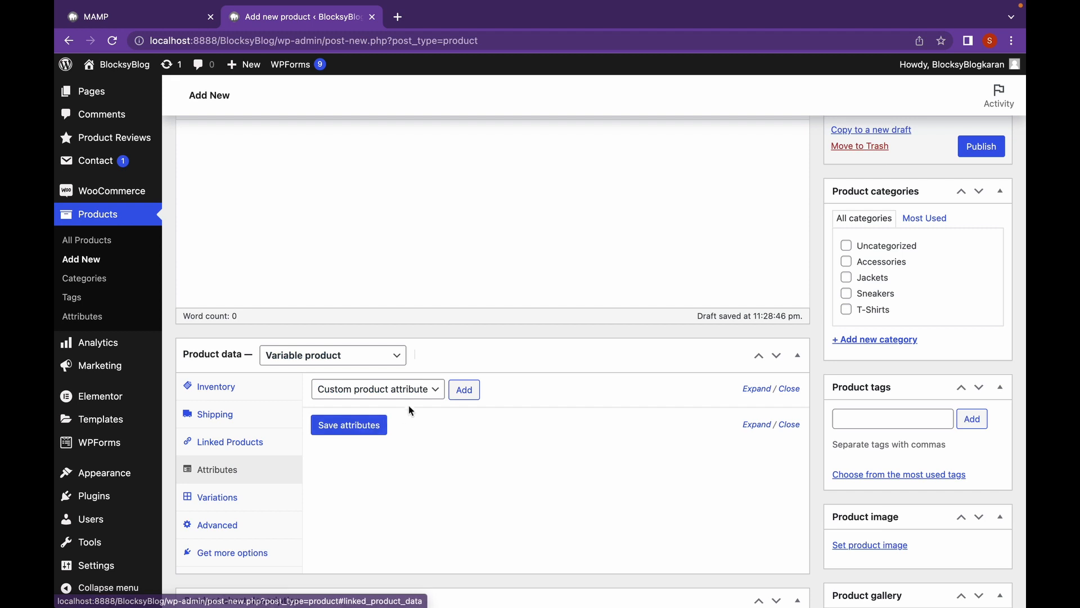
click(425, 397)
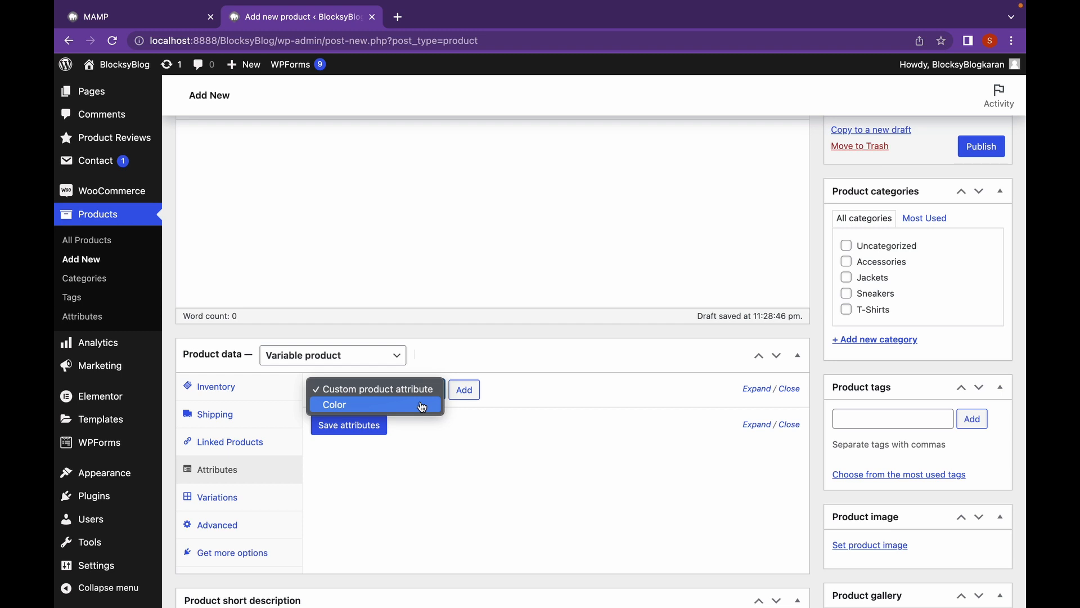
click(422, 406)
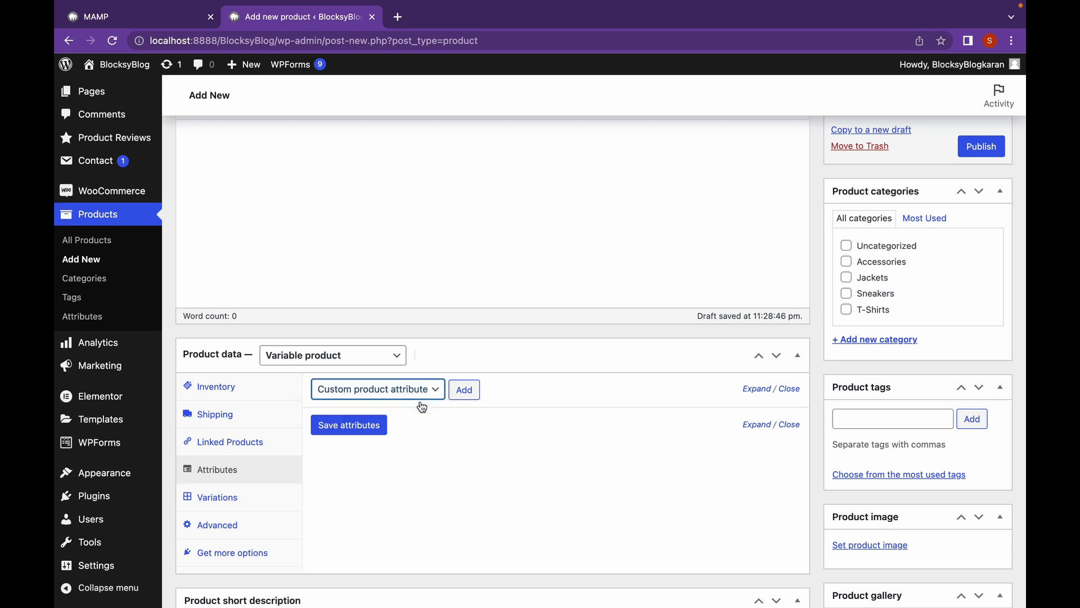
click(466, 389)
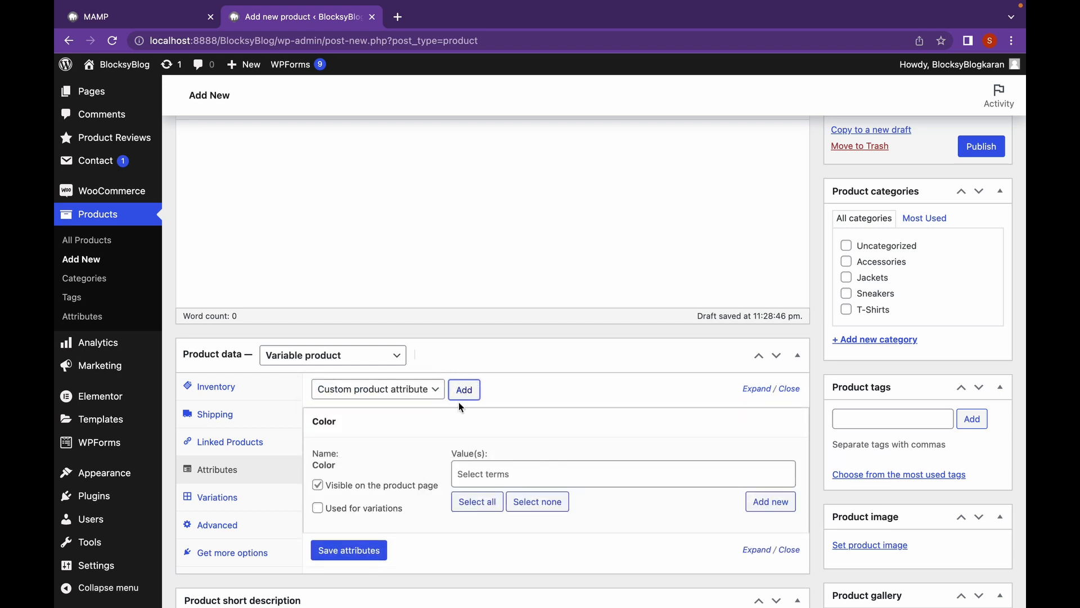
Step: Enable Color for variations, select all its terms as values, and save the attributes
scroll(447, 412, down, 2)
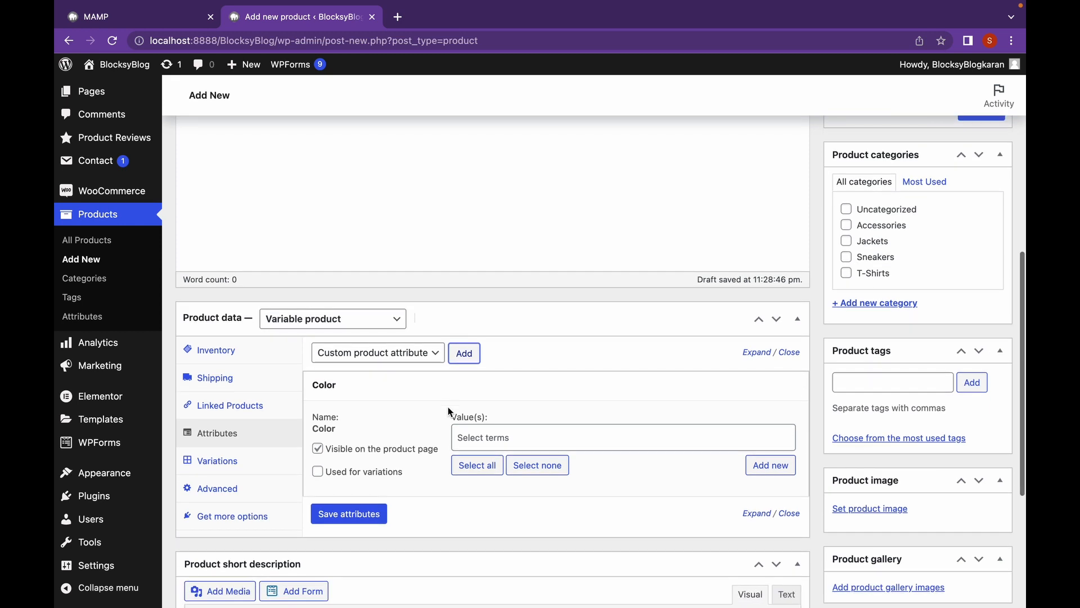
click(350, 477)
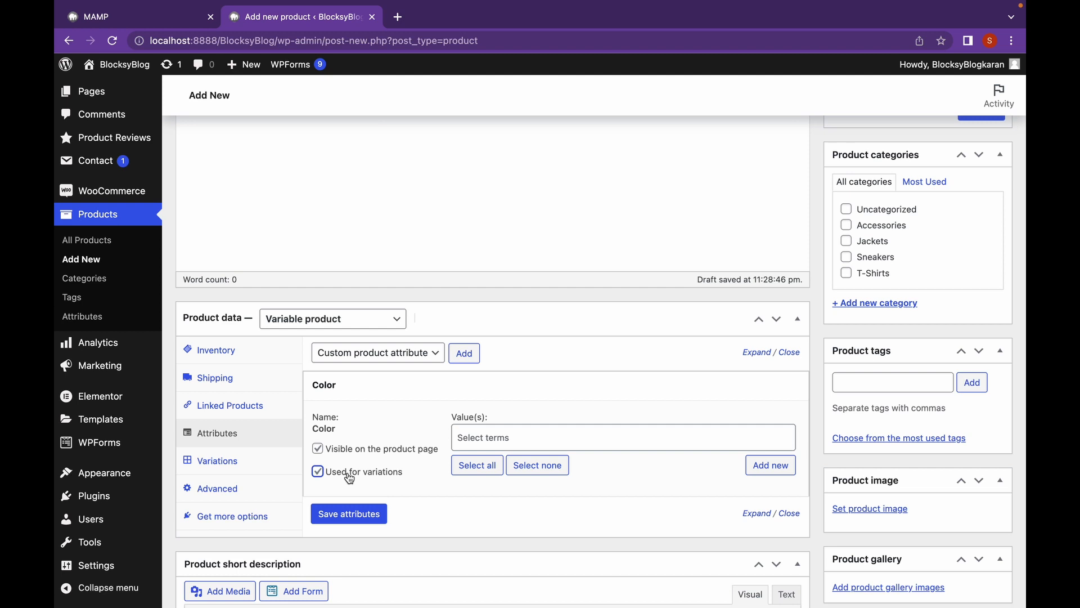
click(497, 441)
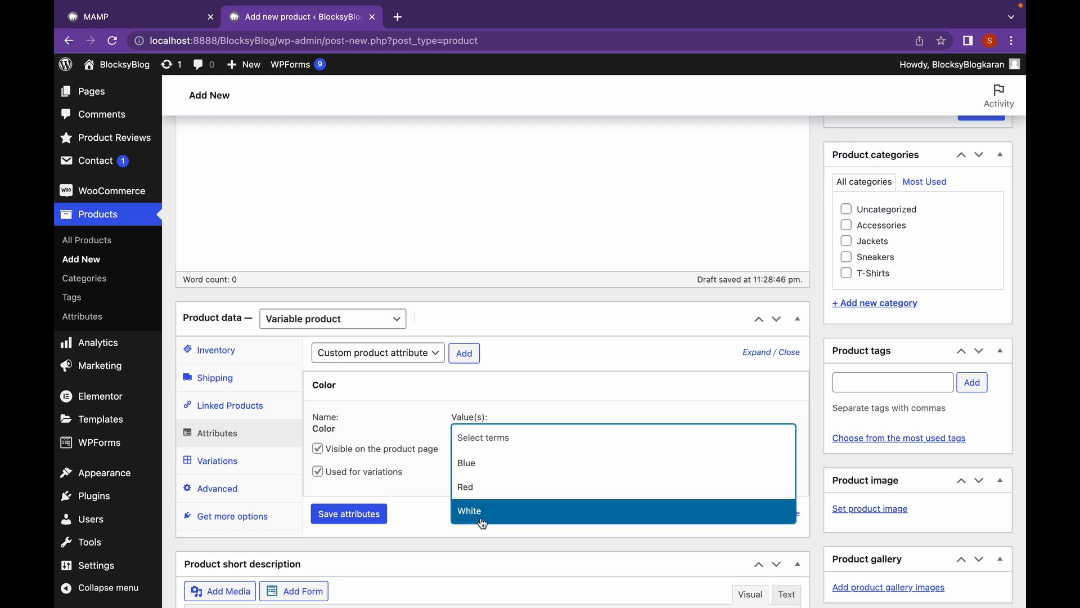
click(437, 490)
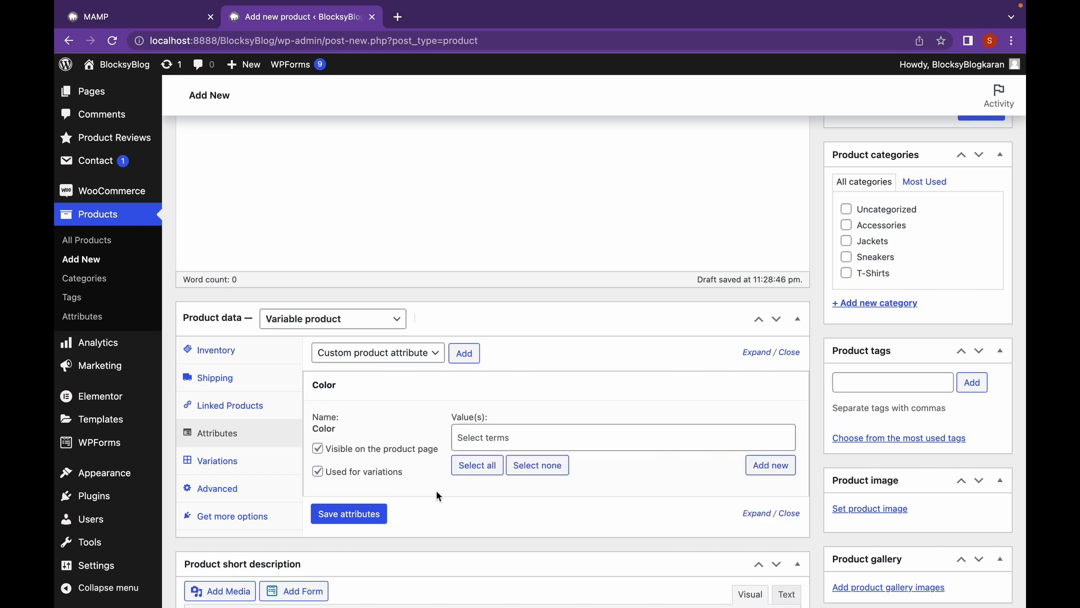
click(488, 476)
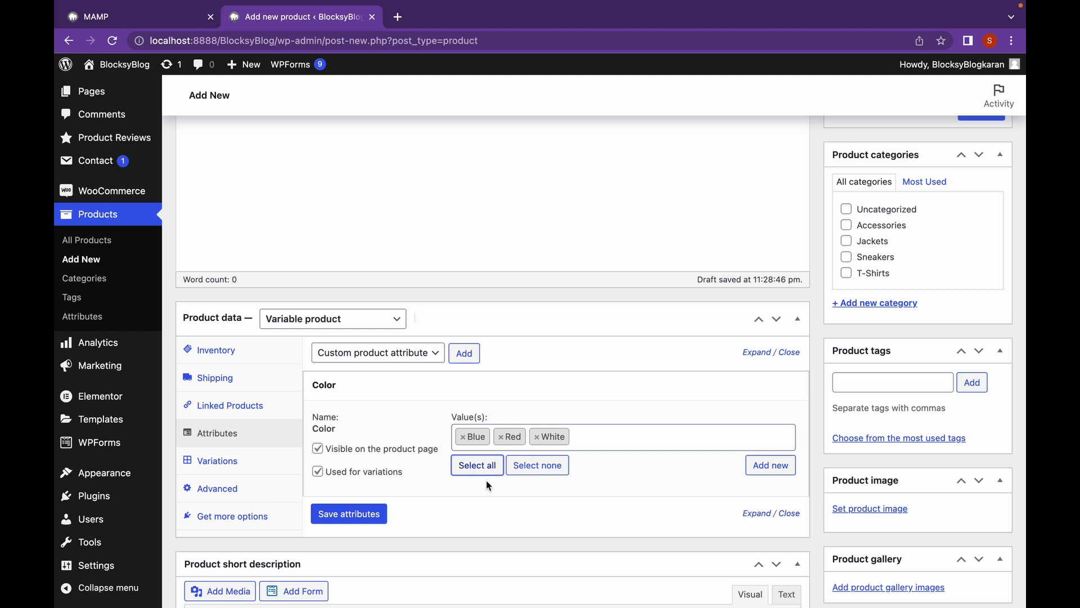
scroll(403, 485, down, 2)
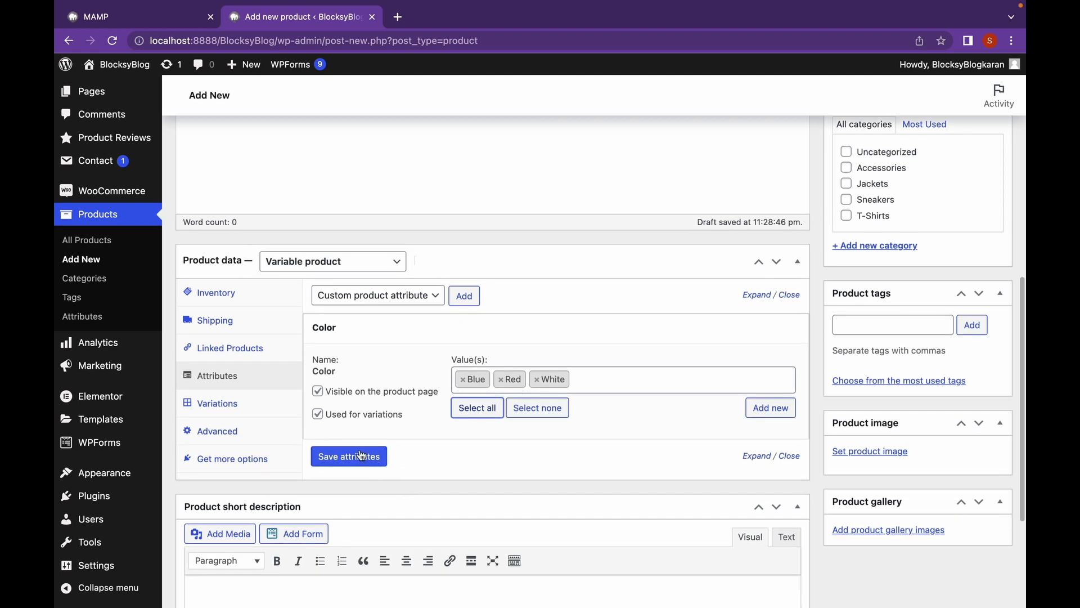
click(361, 456)
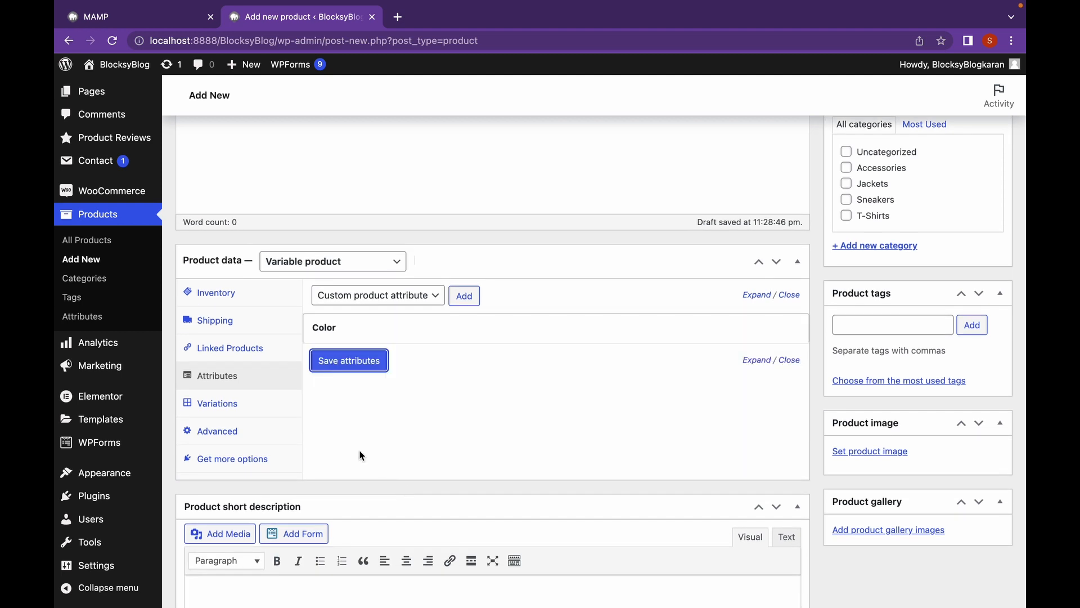
Step: Set the T-shirt's product image to 1red.jpg from the media library
scroll(488, 396, up, 1)
scroll(490, 389, down, 4)
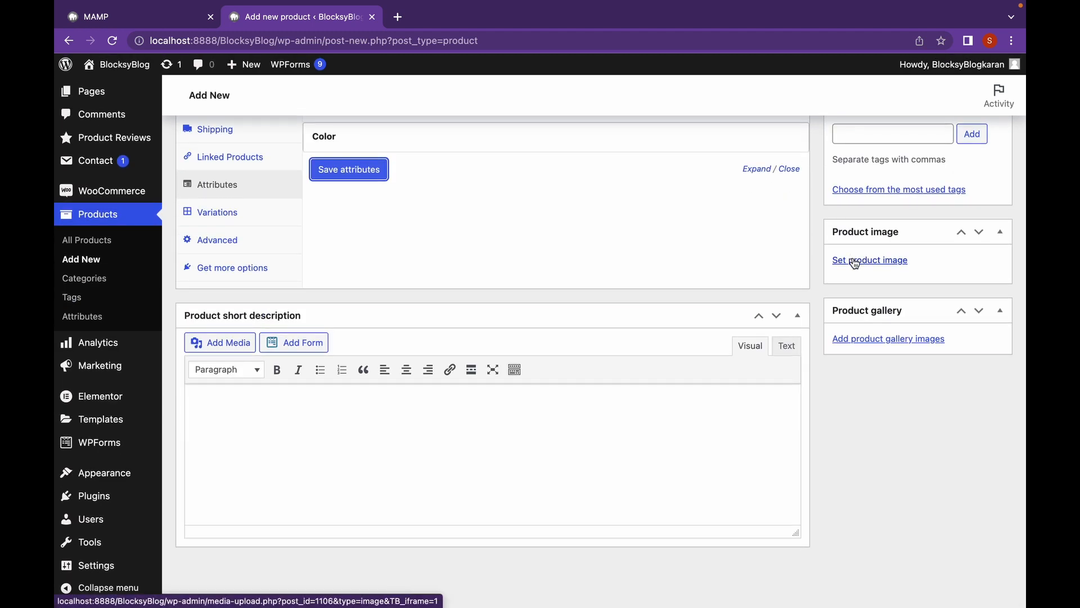
click(854, 261)
click(335, 232)
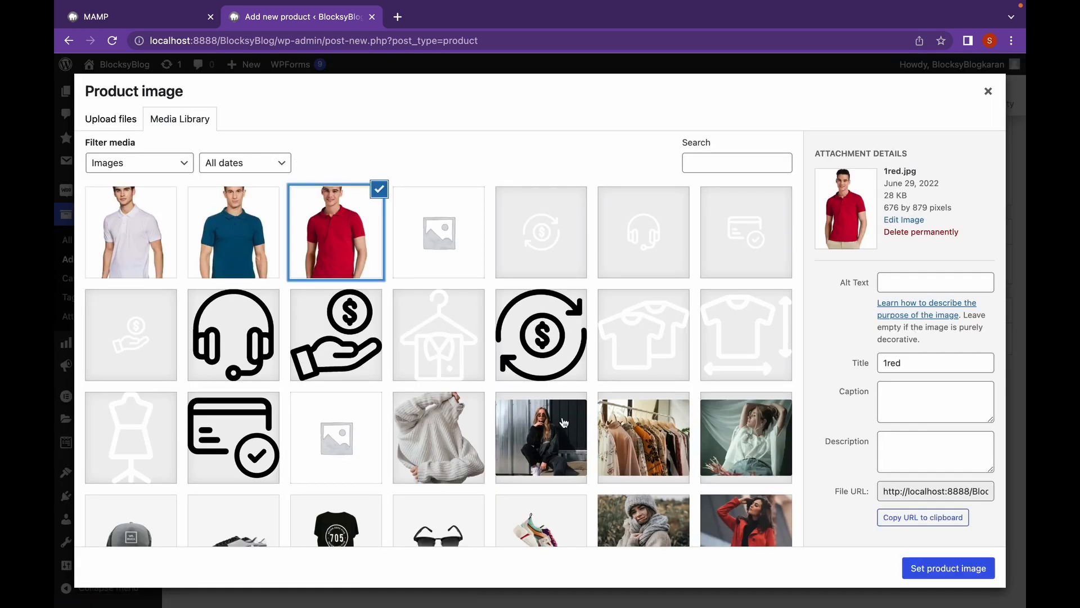
click(917, 570)
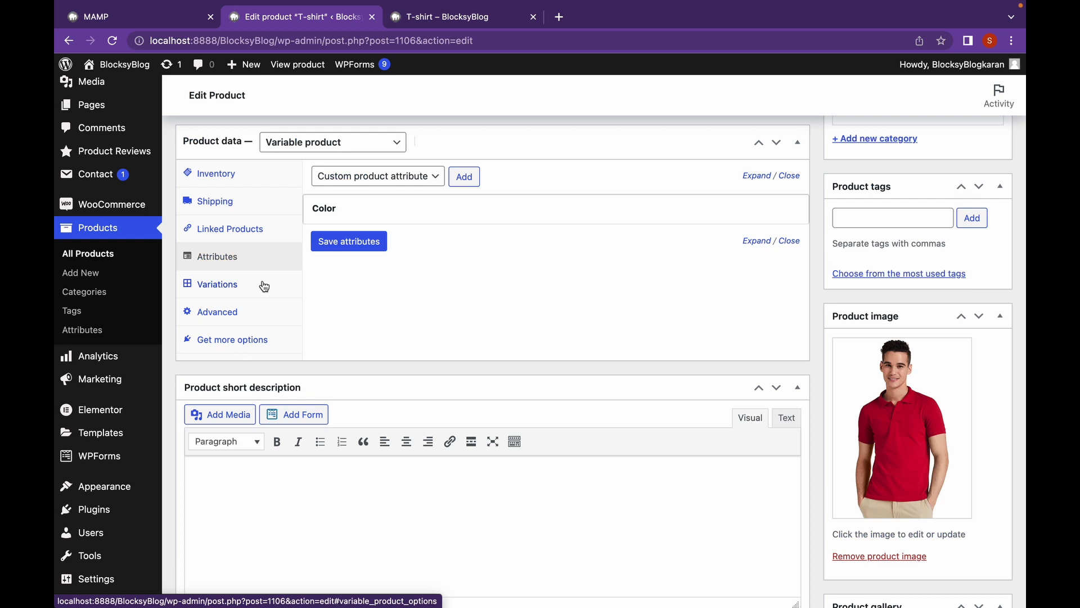
Step: Create variations from all attributes of the T-shirt product and confirm linking all variations
click(263, 283)
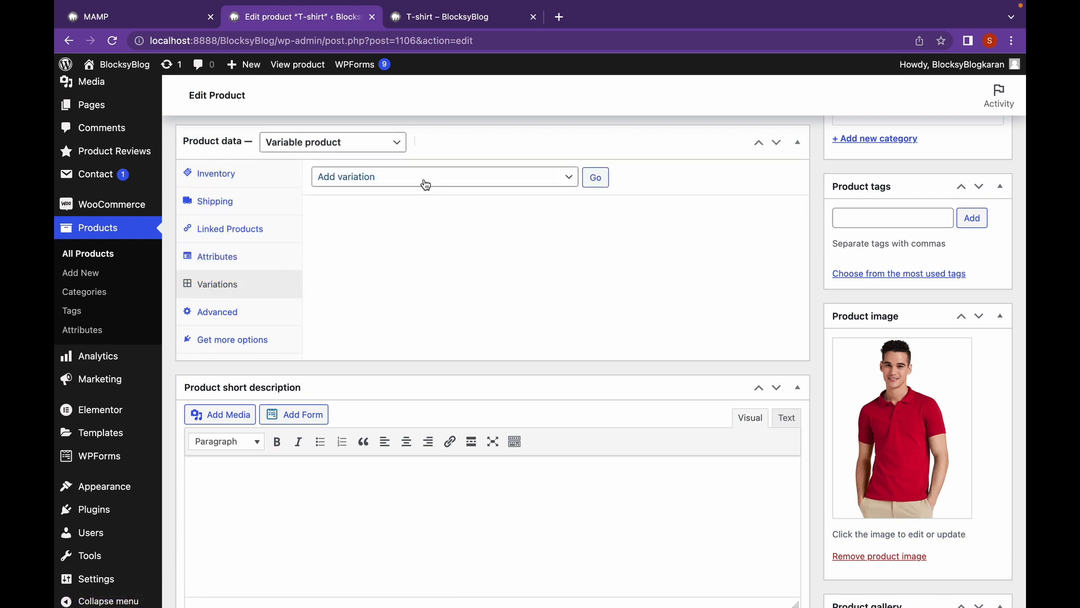
click(245, 254)
click(251, 284)
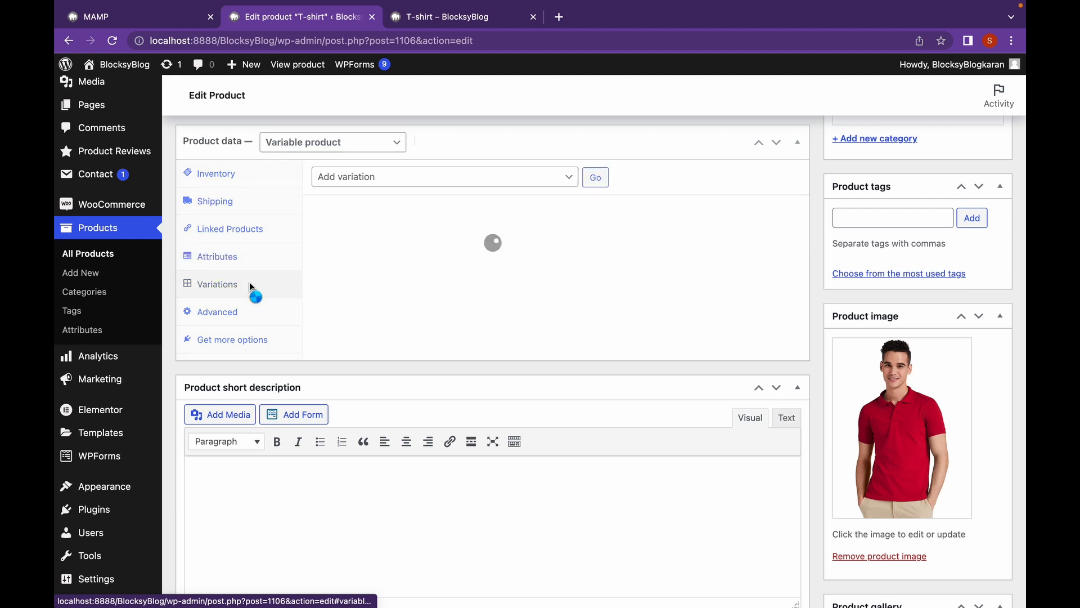
click(387, 190)
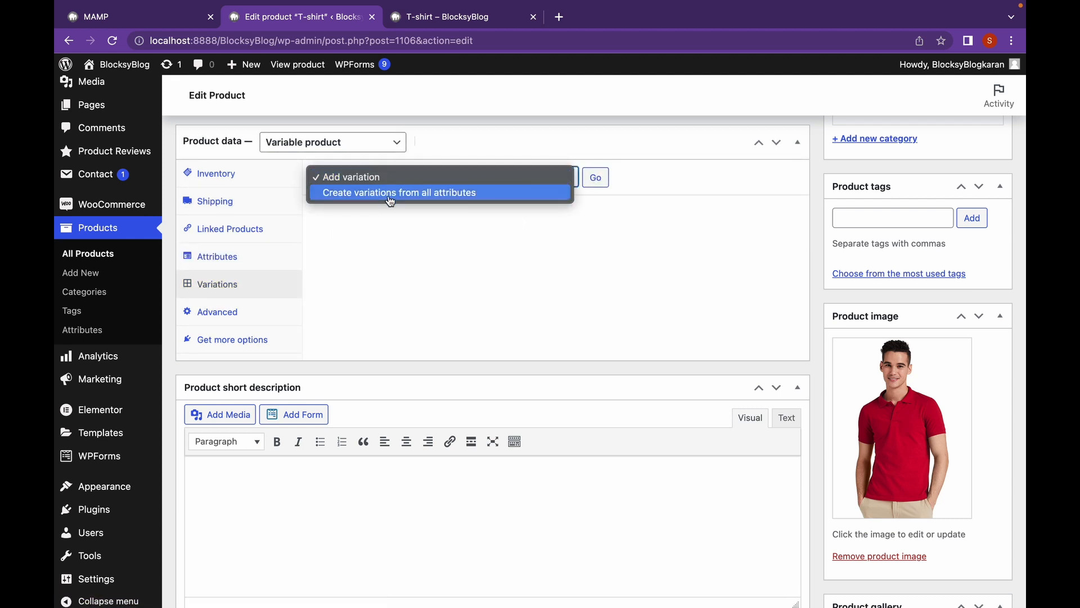
click(390, 193)
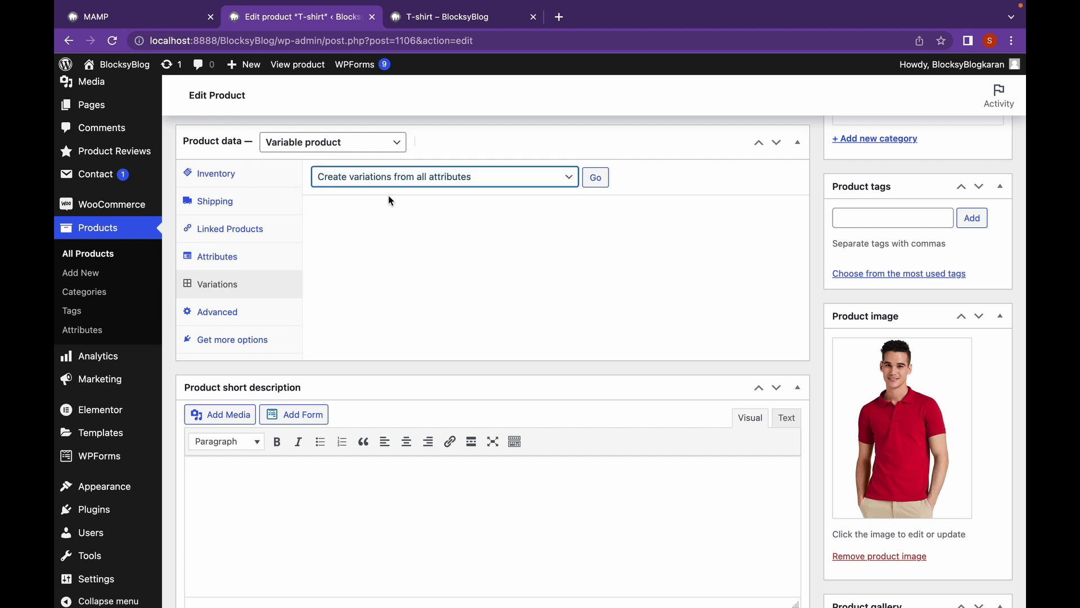
scroll(404, 215, up, 1)
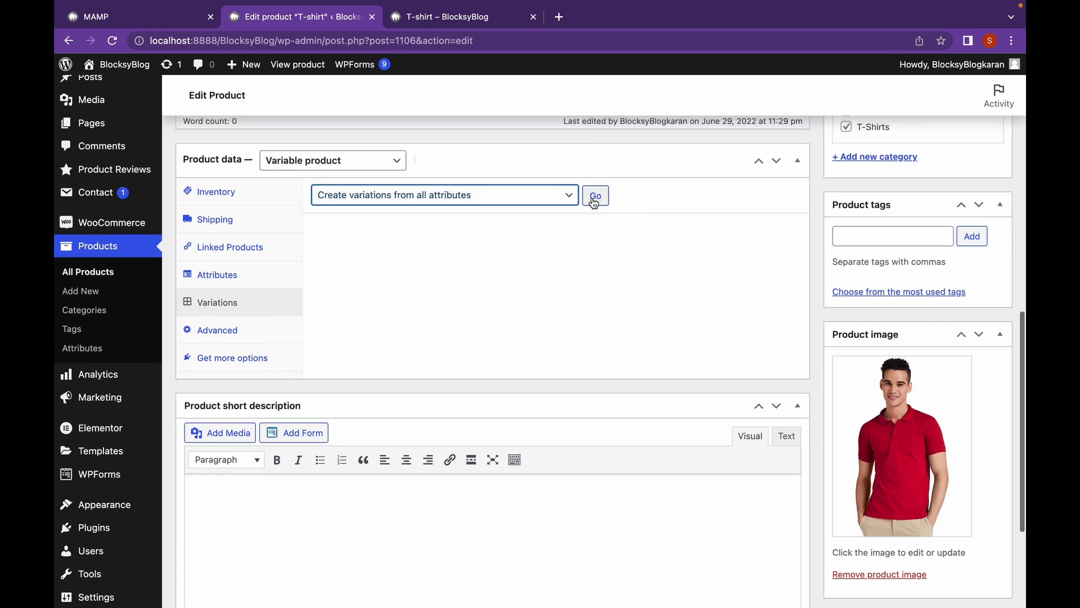
click(595, 196)
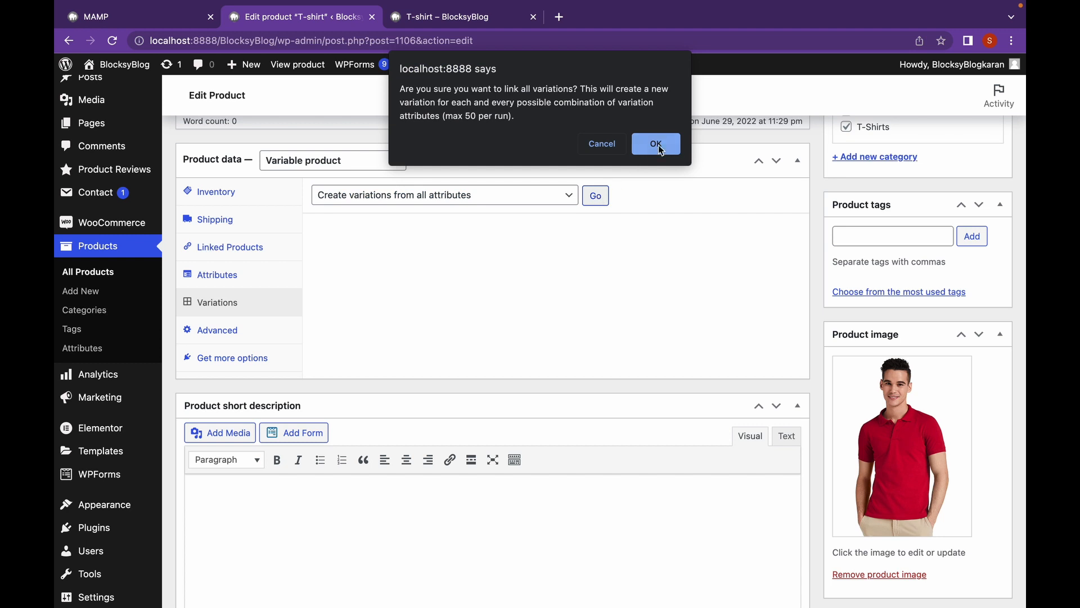
click(662, 145)
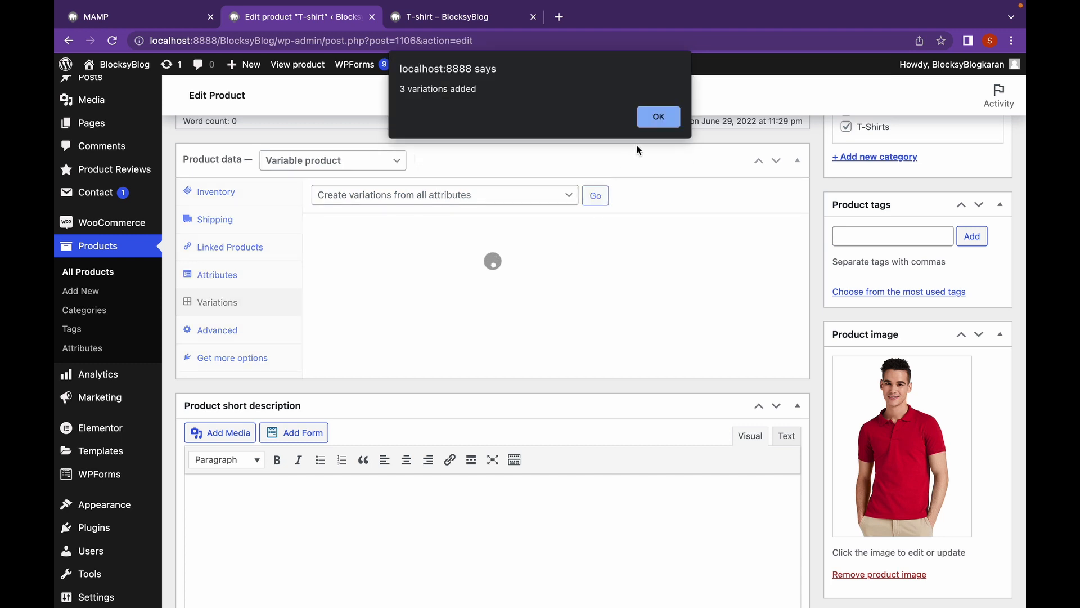
click(658, 117)
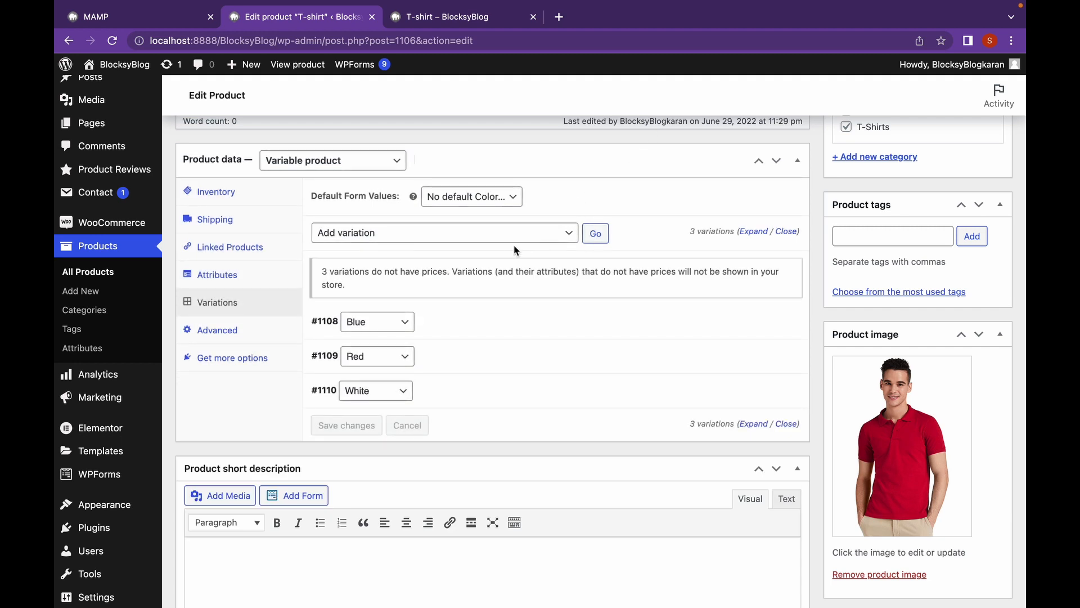
Step: Set the regular price of all T-shirt variations to 399 with the bulk action
click(518, 243)
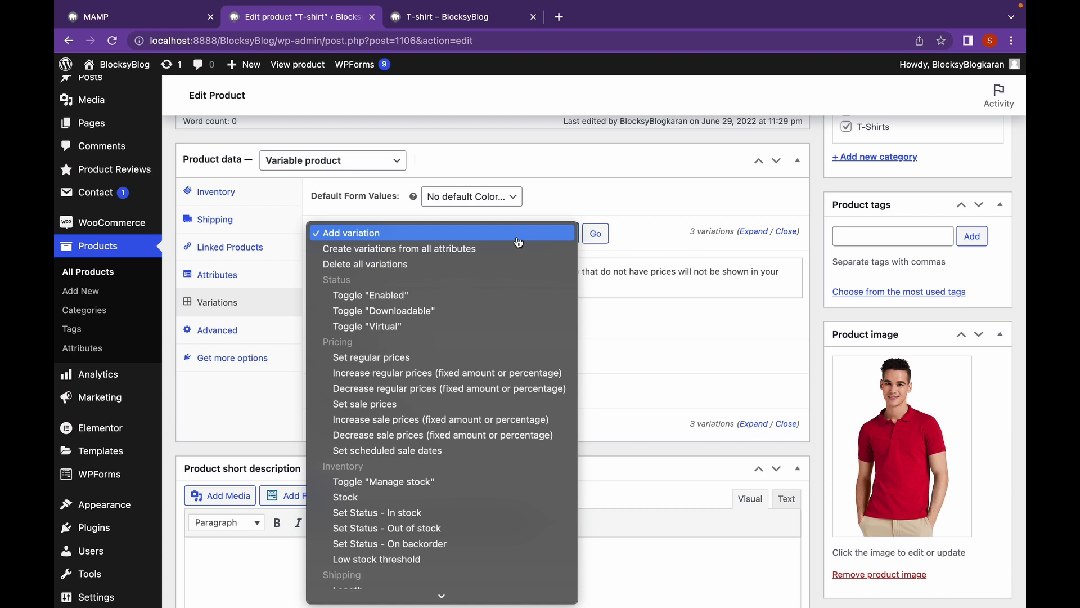
click(516, 243)
click(513, 244)
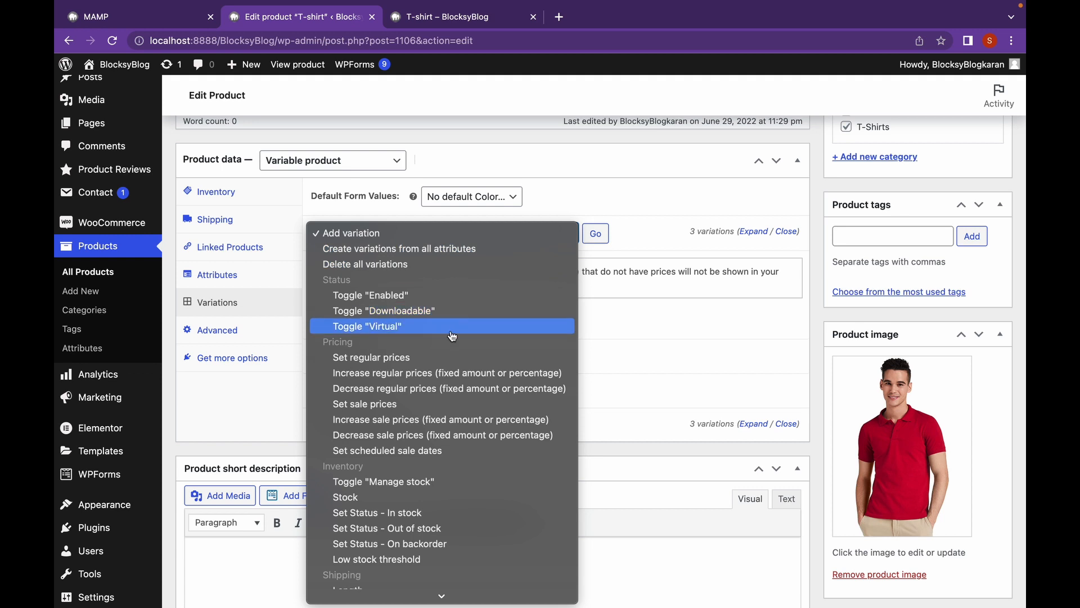
click(446, 359)
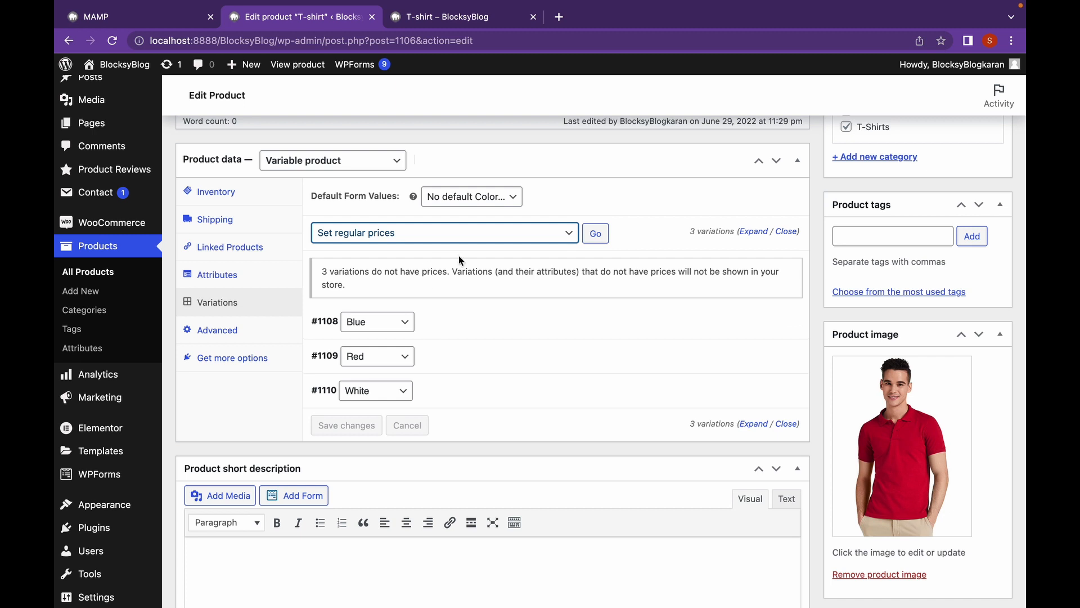
scroll(458, 255, up, 1)
scroll(460, 260, down, 2)
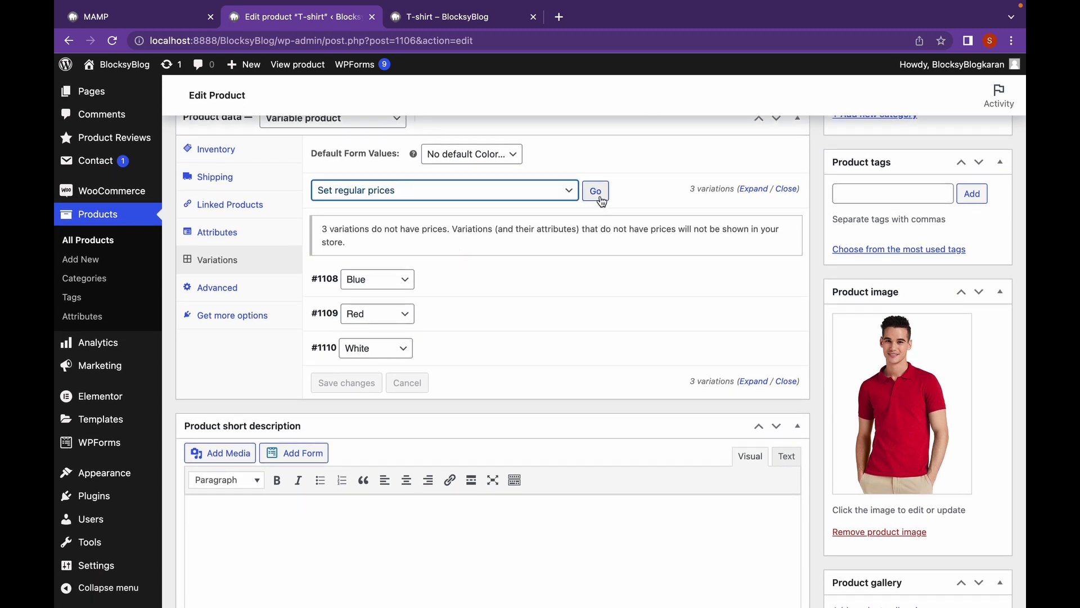
click(596, 191)
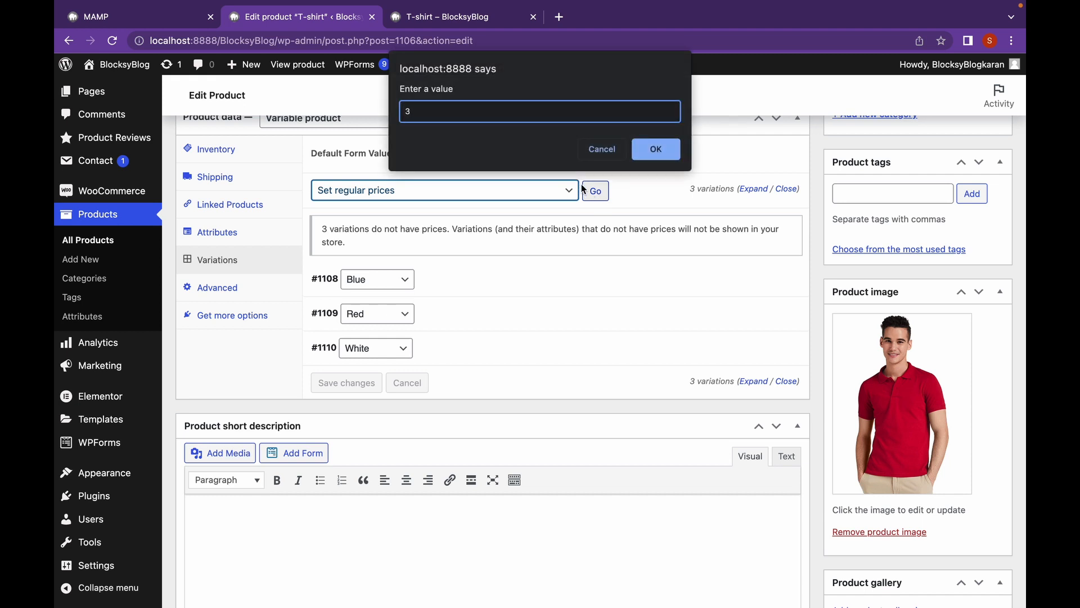
click(658, 148)
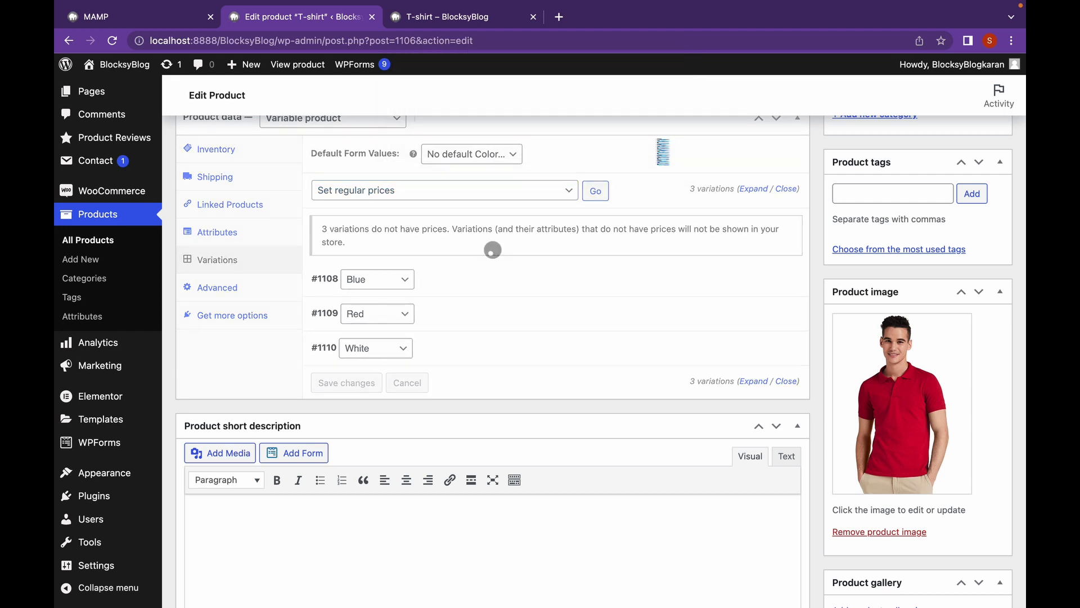
Step: Update the published T-shirt product to save its variations and prices
scroll(604, 279, up, 10)
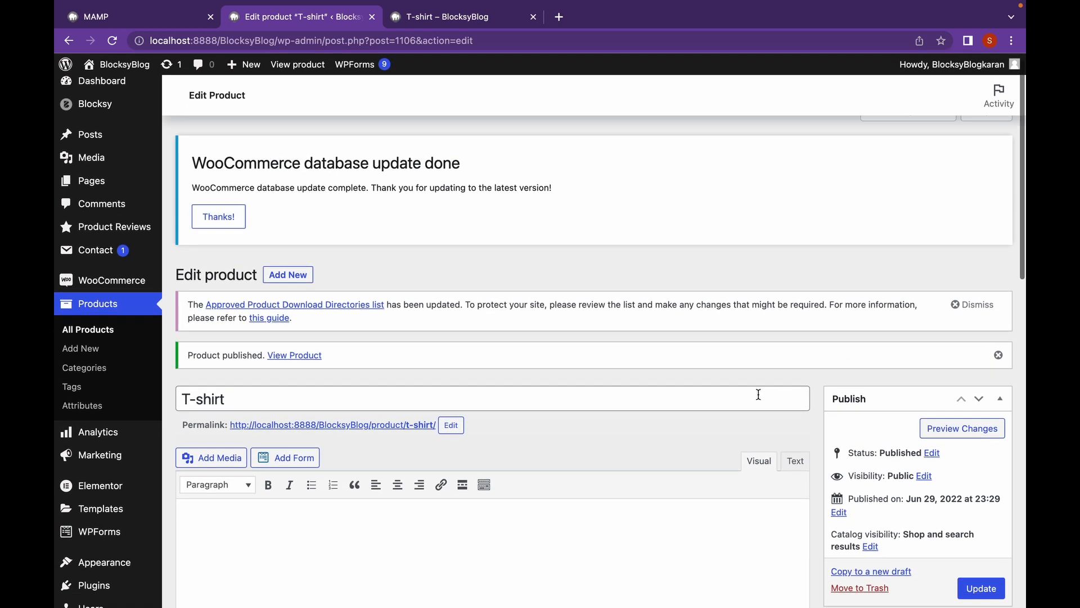
scroll(760, 393, down, 5)
click(978, 326)
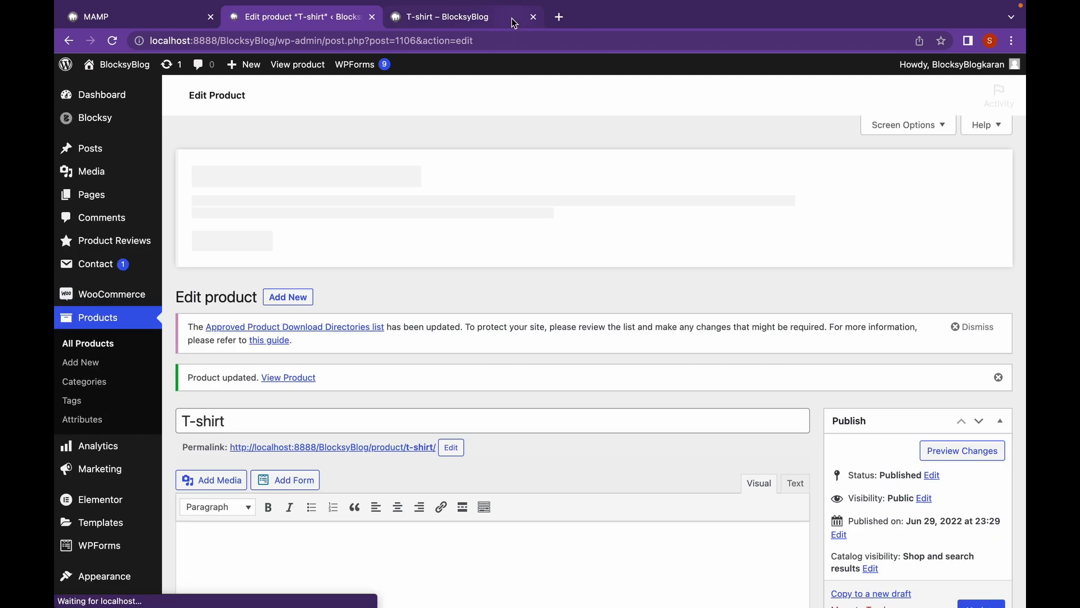
Step: Reload the T-shirt's store page and check the product image with the Blue, White and Red color options
click(511, 18)
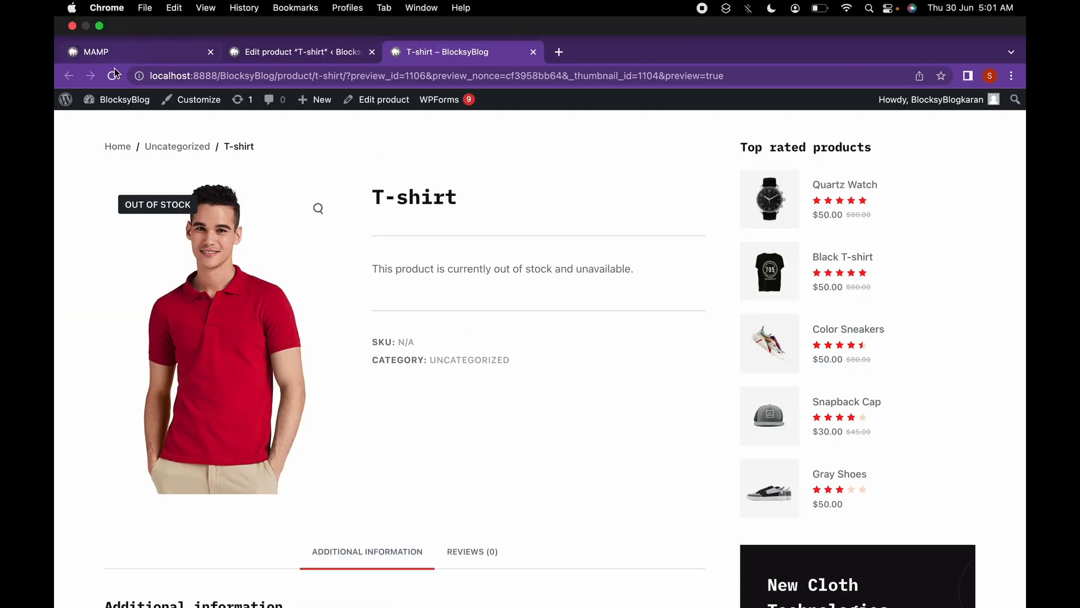
click(113, 76)
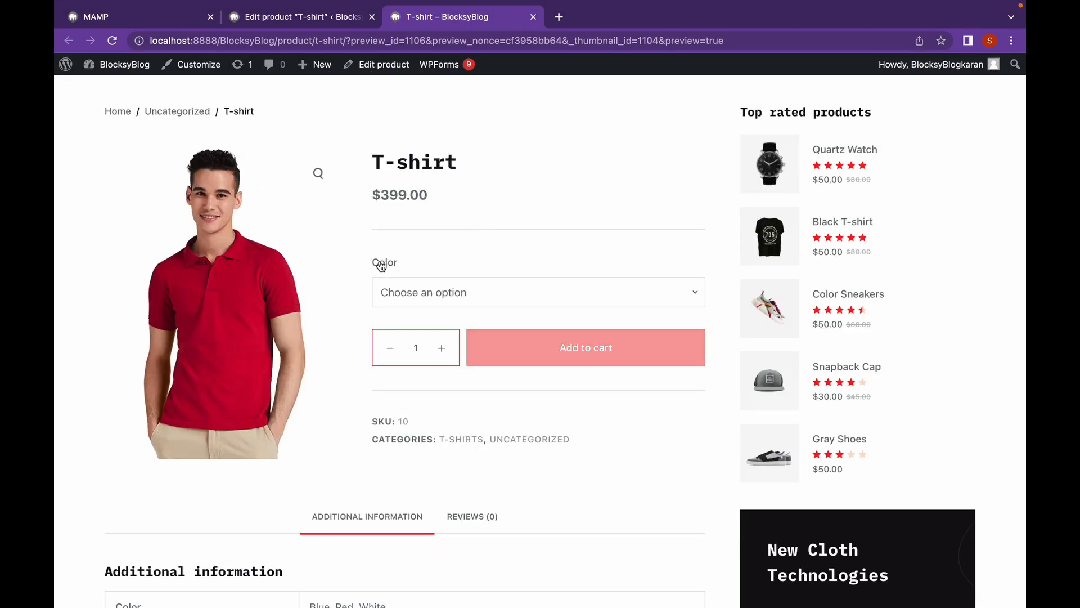
click(451, 301)
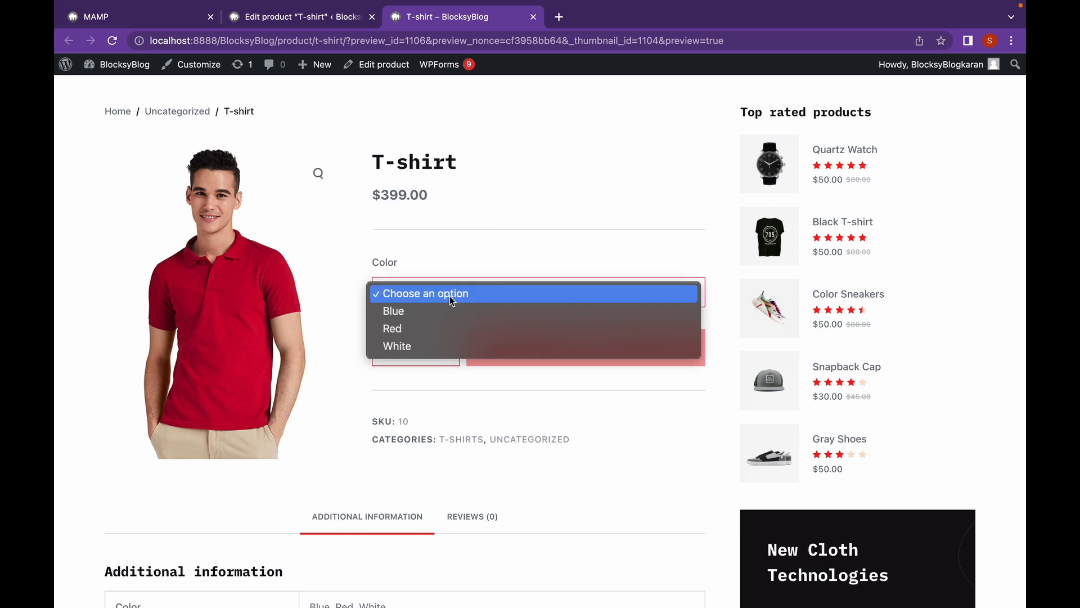
click(451, 309)
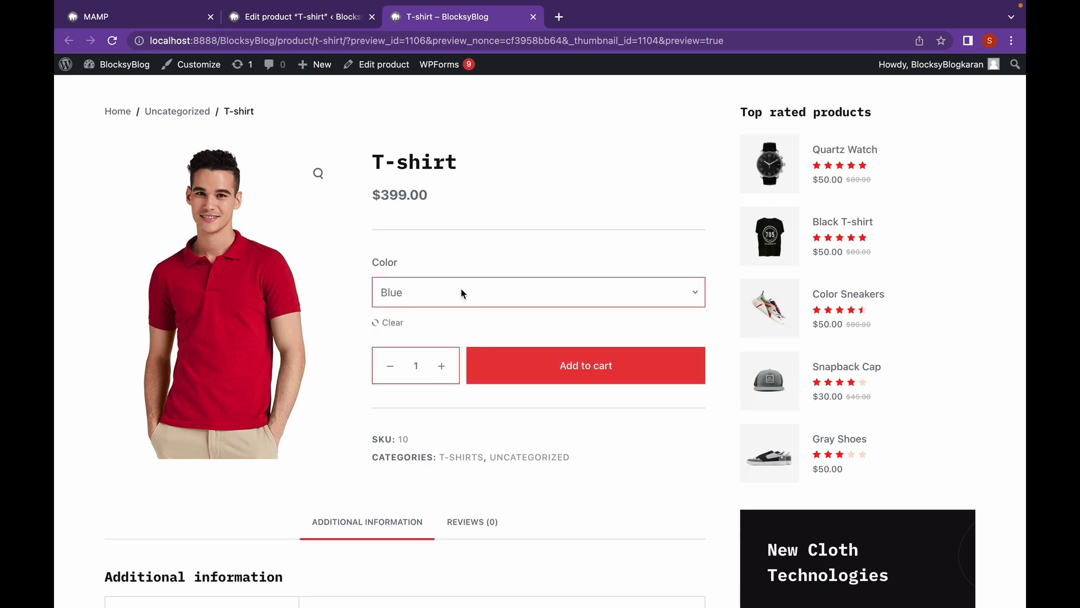
click(462, 303)
click(462, 308)
click(463, 295)
click(463, 310)
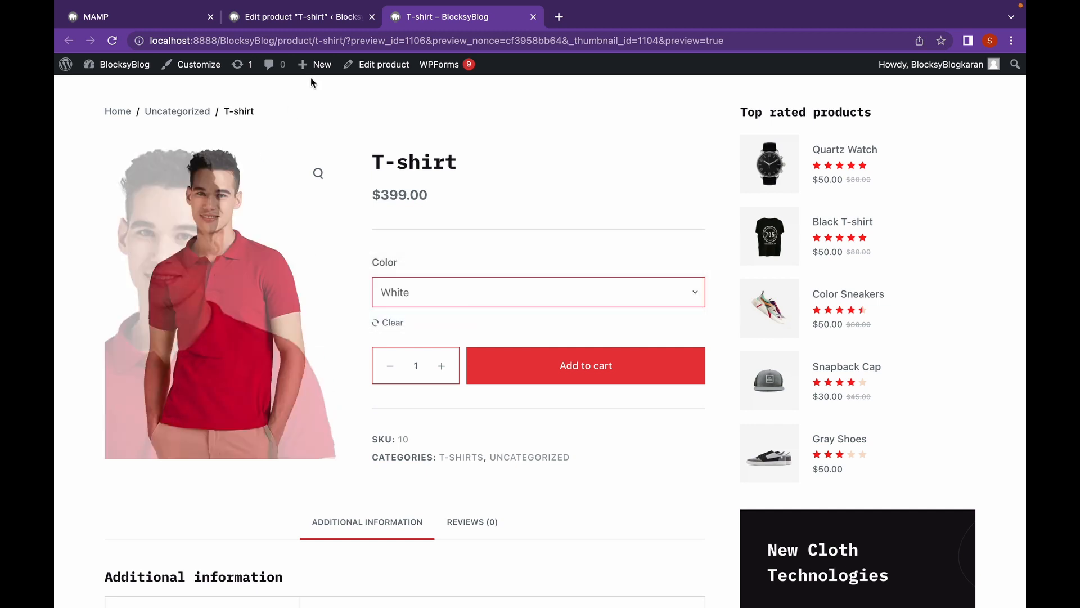
click(447, 297)
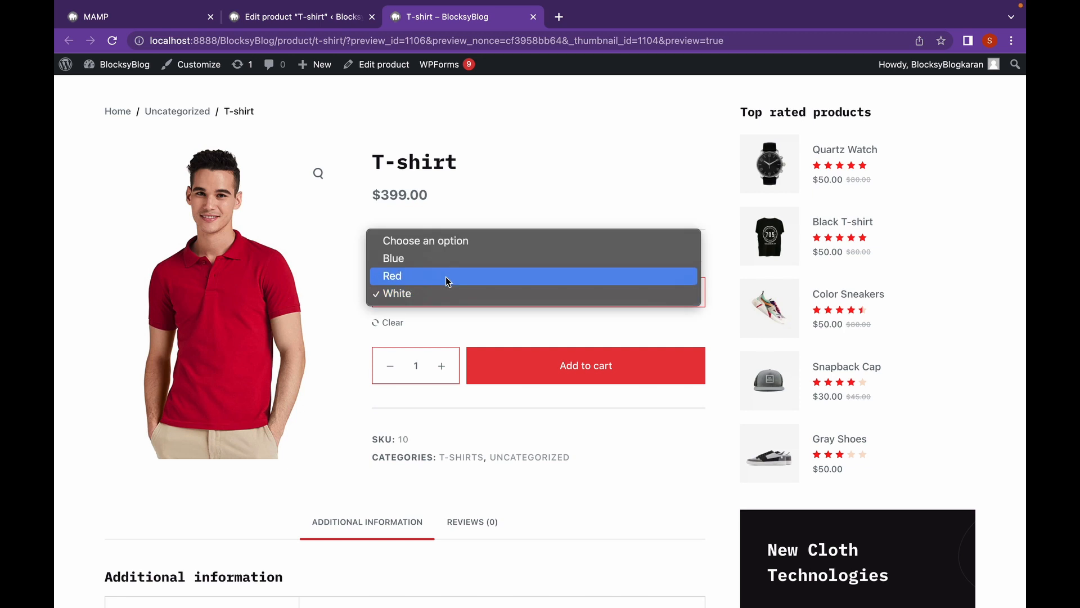
click(448, 275)
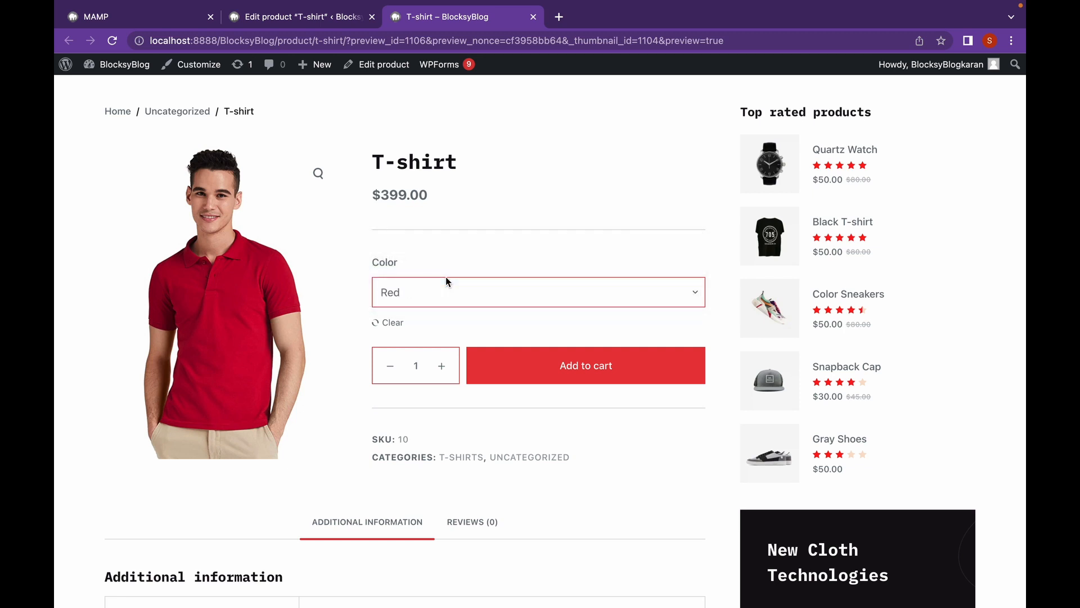
Step: In the T-shirt's product data, set the Blue variation's image to 1blue.jpg from the media library
click(328, 21)
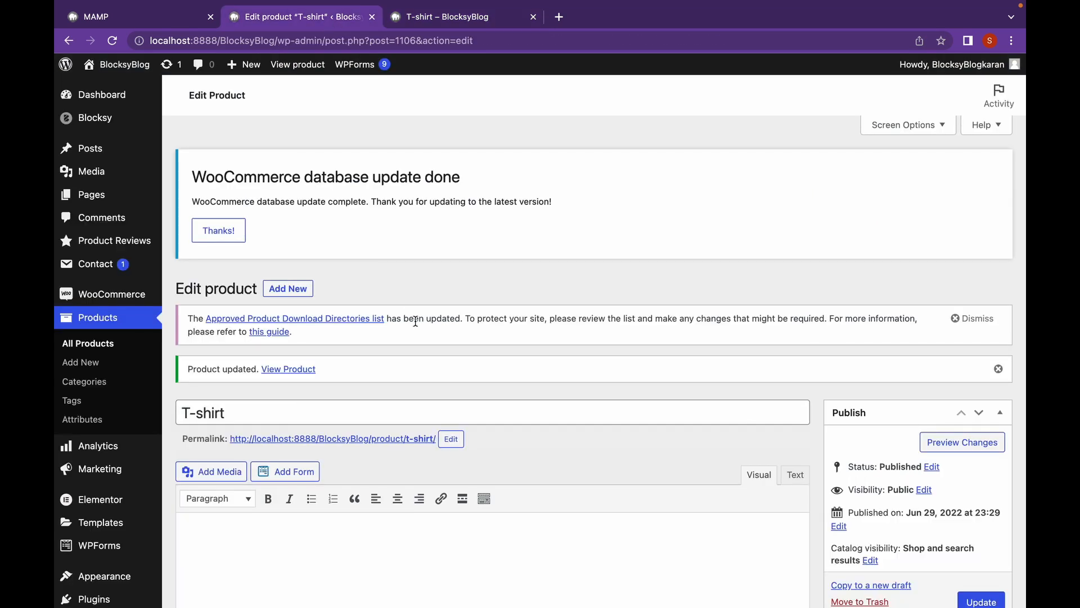
scroll(415, 321, down, 10)
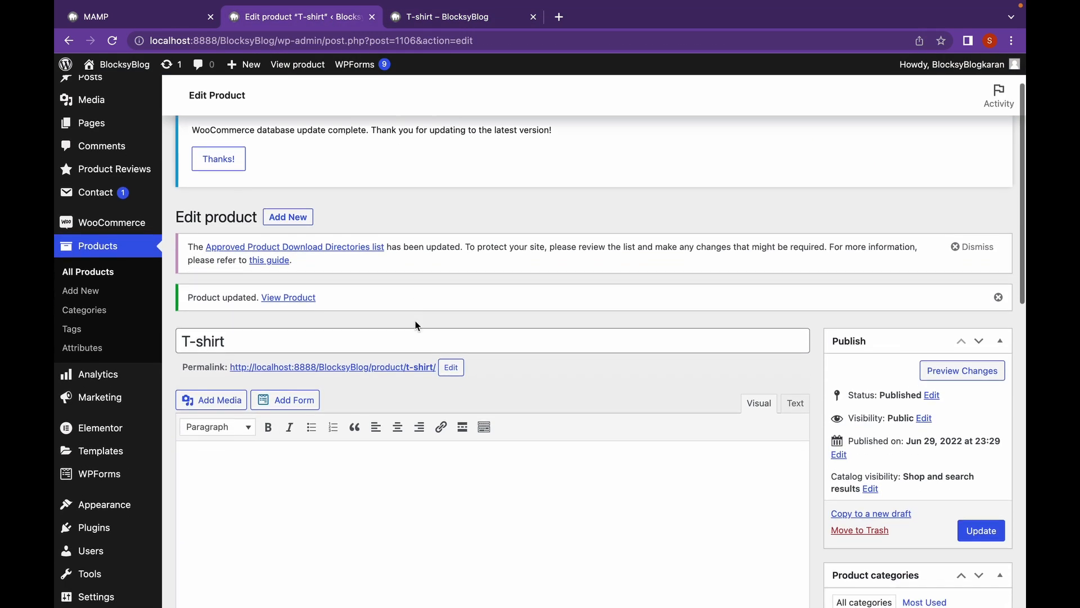
scroll(416, 326, down, 3)
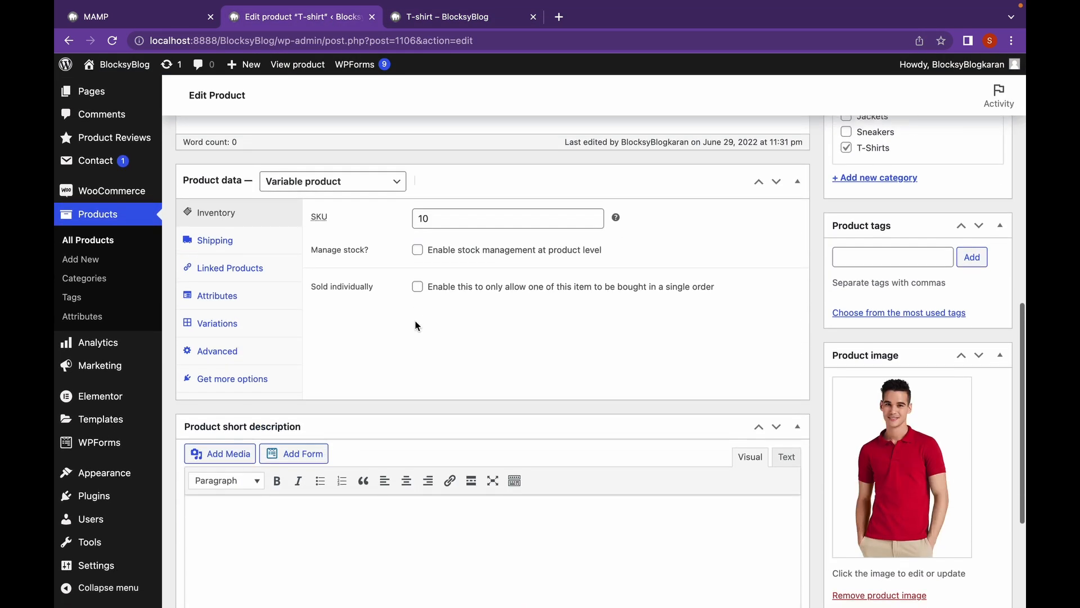
click(261, 319)
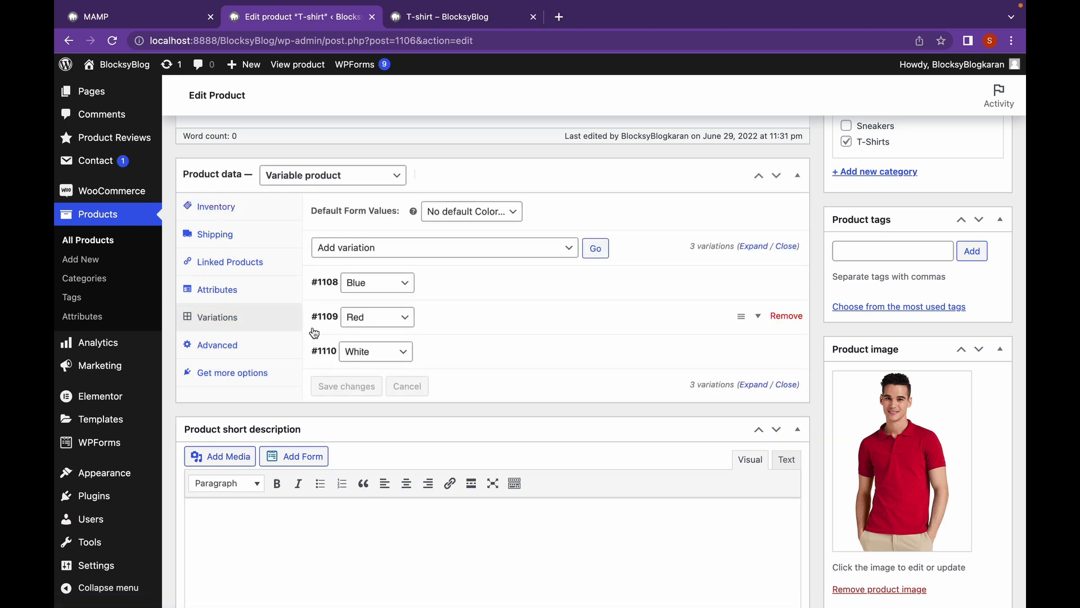
click(446, 291)
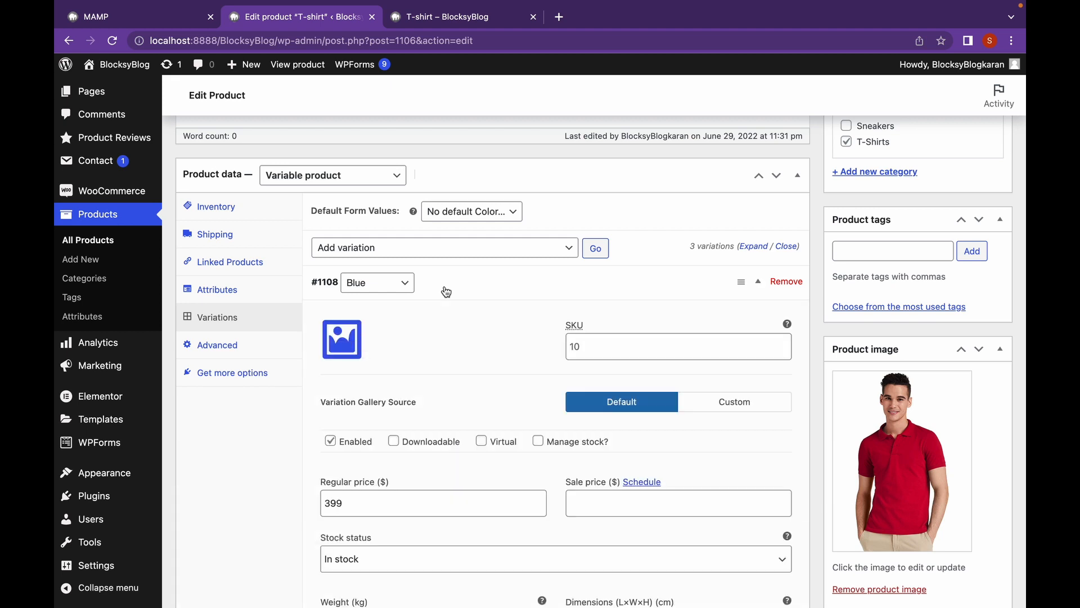
scroll(427, 290, down, 1)
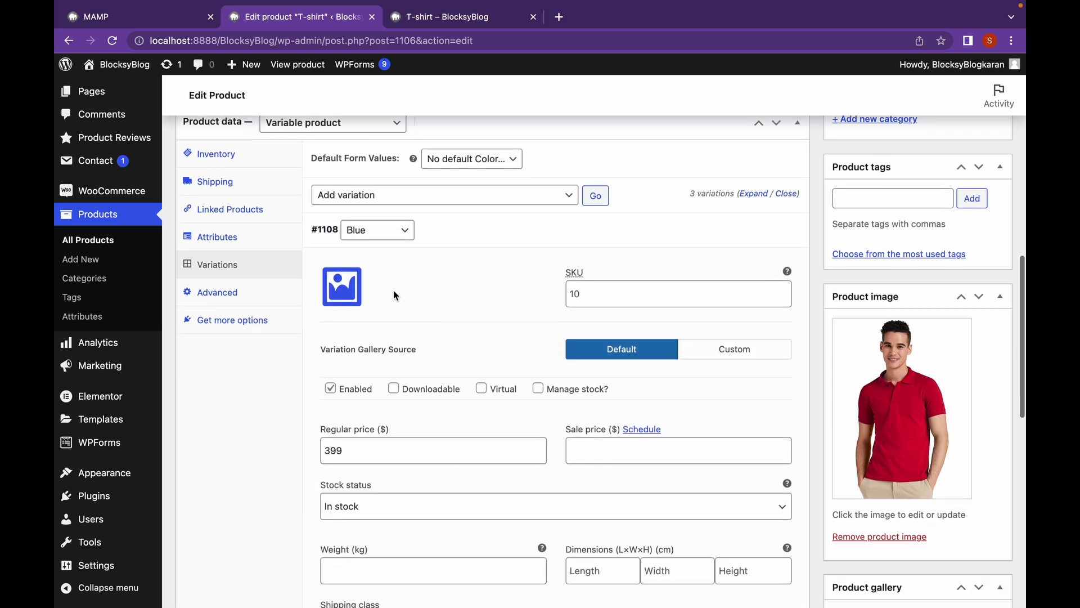
click(348, 296)
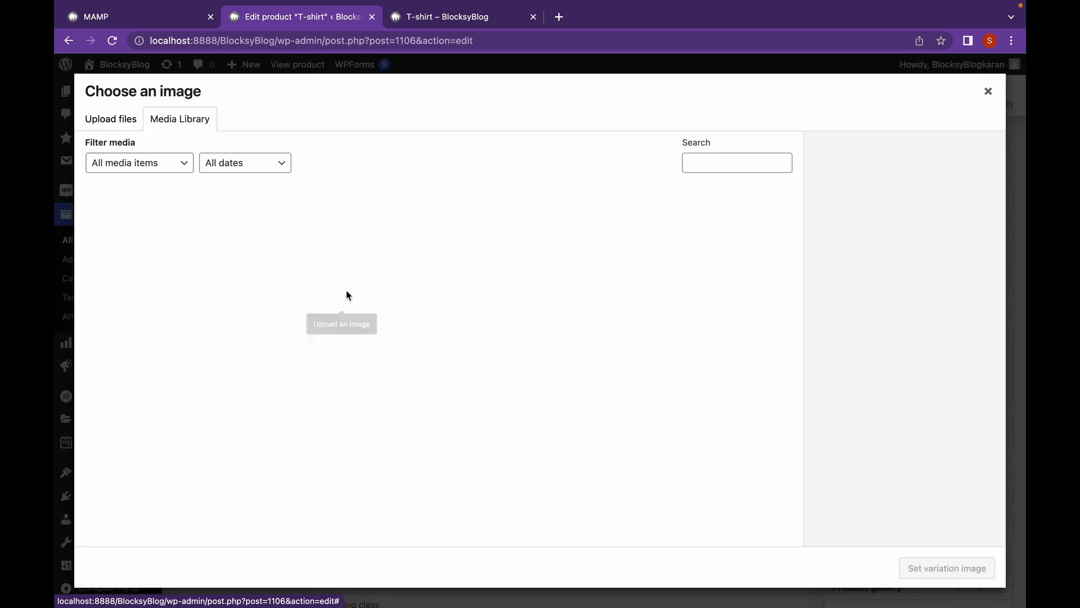
click(234, 260)
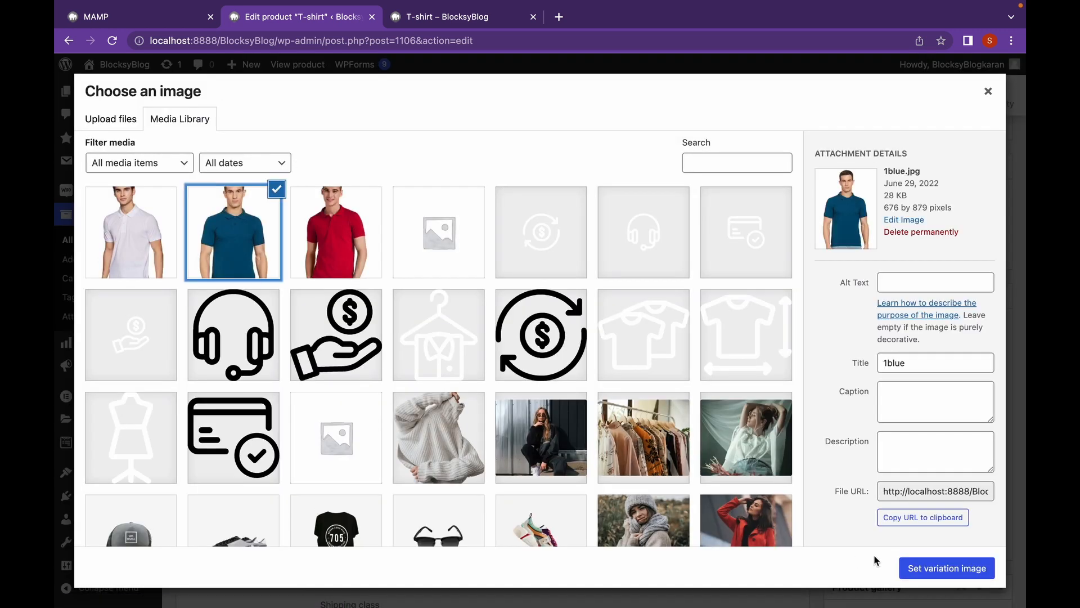
click(928, 571)
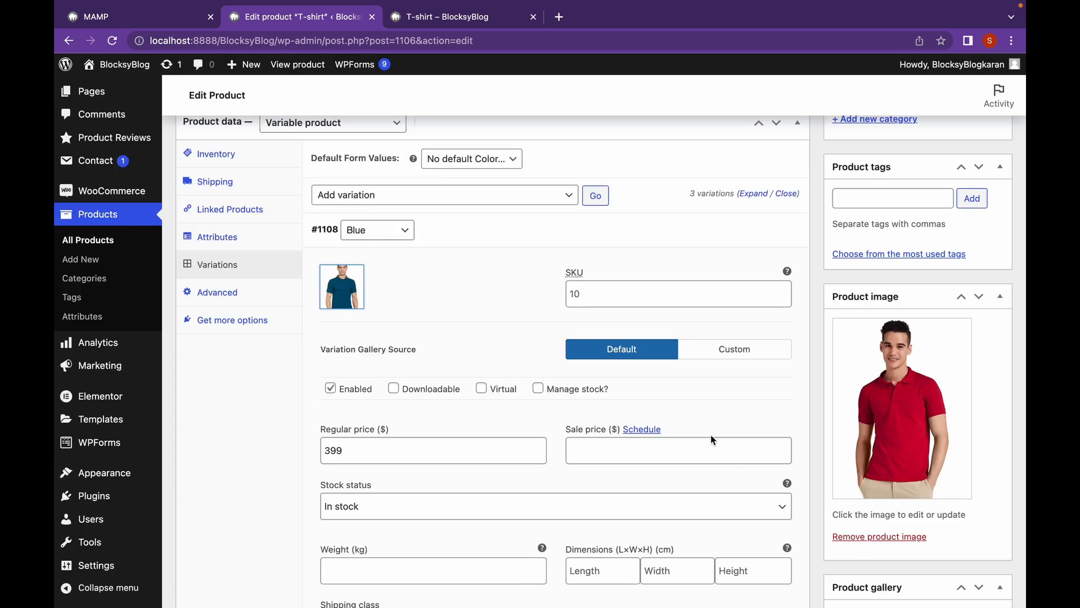
Step: Set the Red variation's image to 1red.jpg from the media library
scroll(478, 337, down, 7)
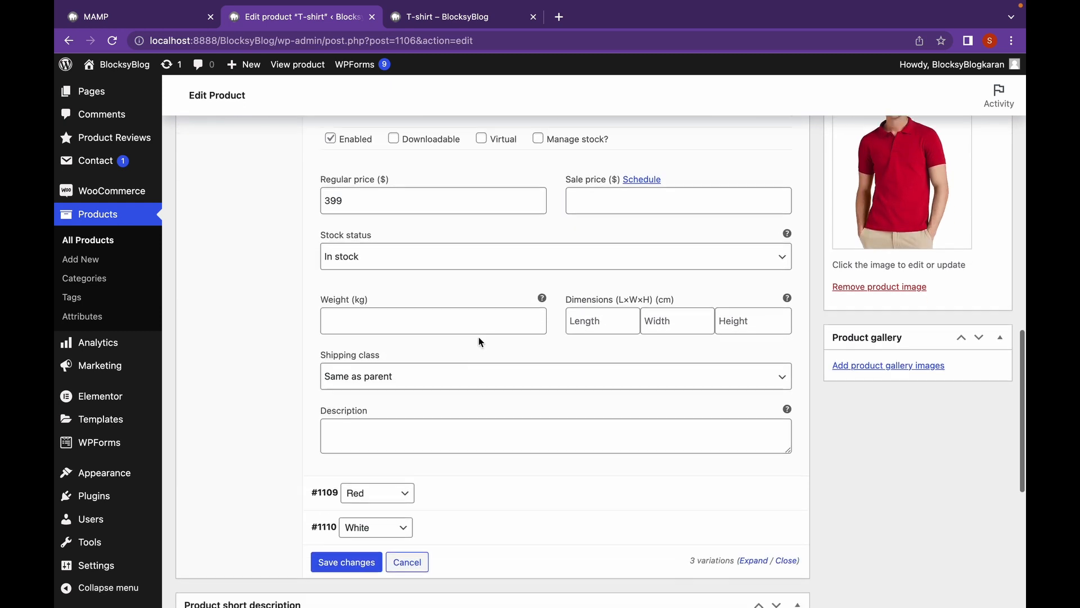
click(480, 343)
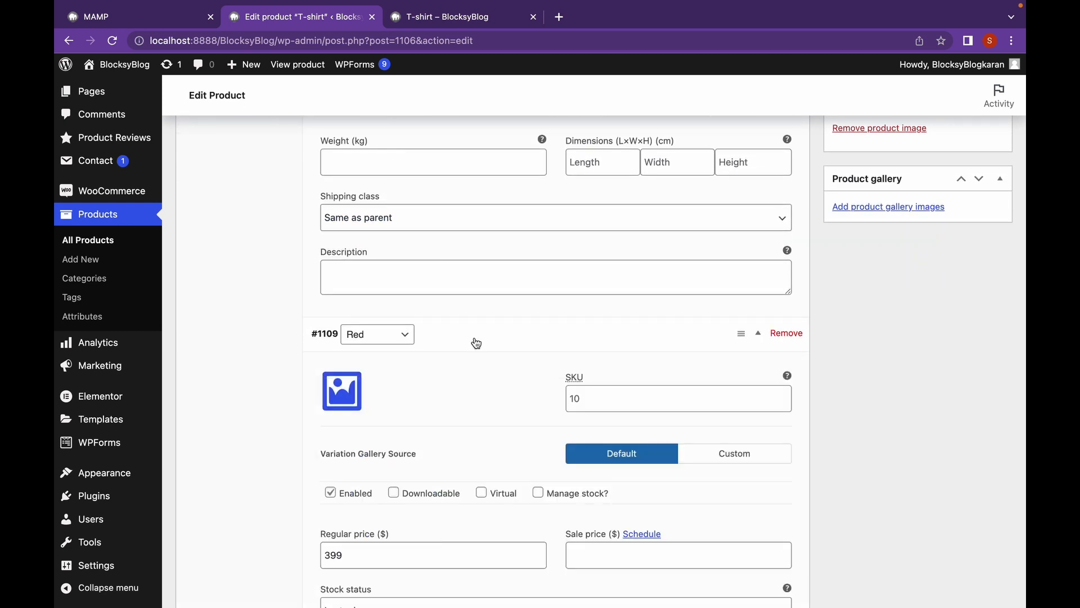
scroll(394, 331, down, 2)
click(340, 323)
click(324, 248)
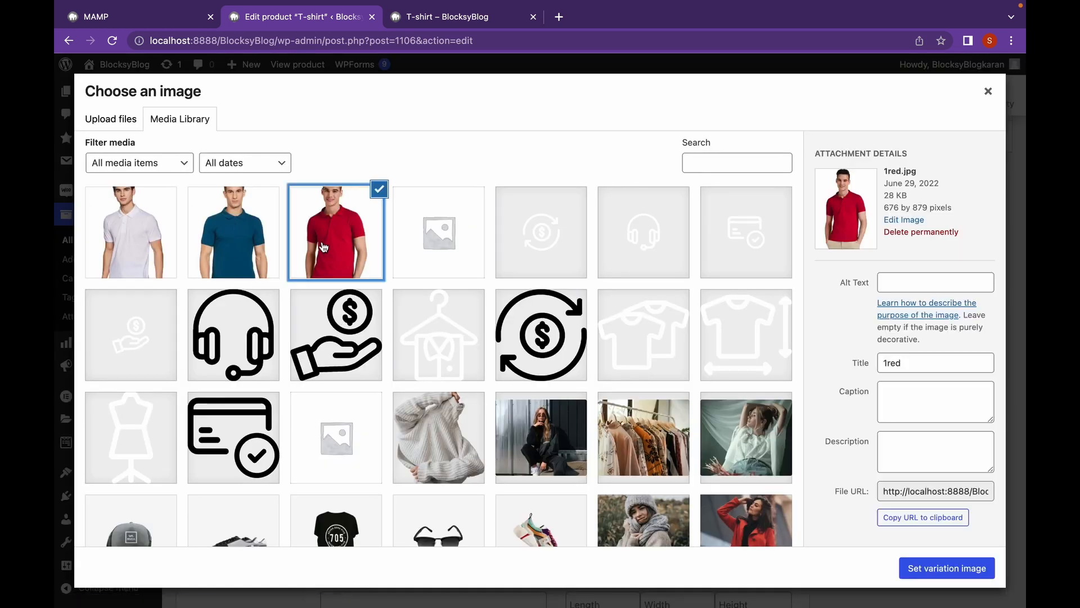
click(924, 566)
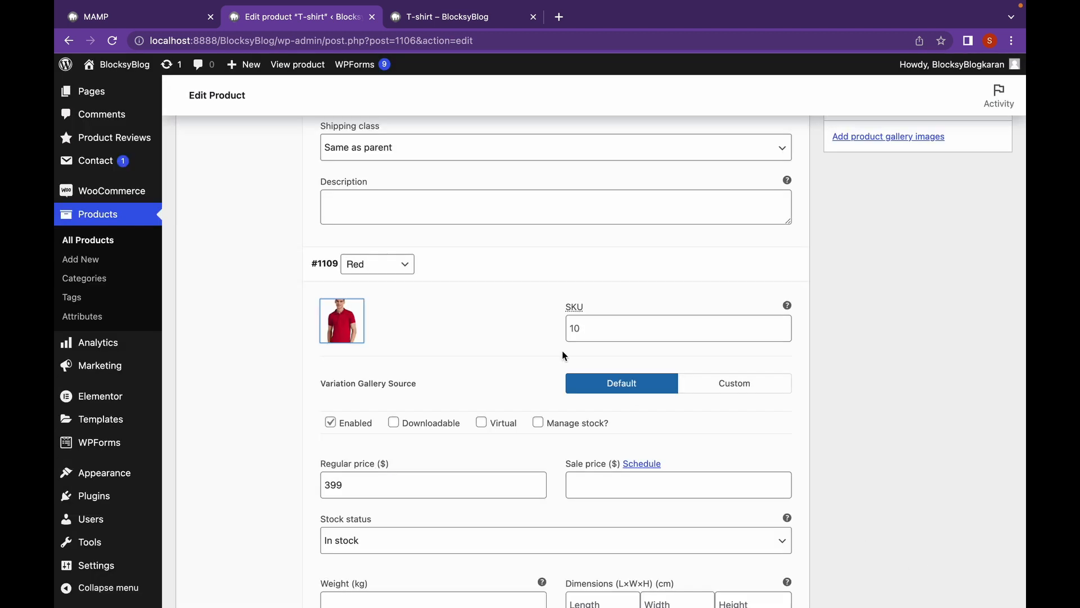
Step: Set the White variation's image to 1white.jpg from the media library
scroll(558, 349, down, 4)
scroll(474, 388, down, 5)
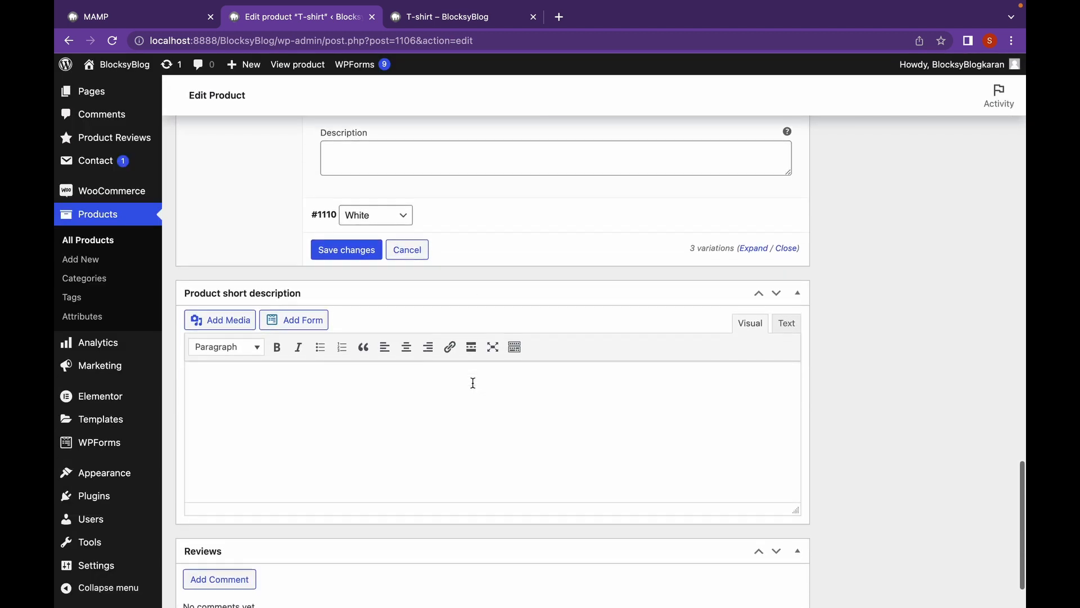
scroll(474, 388, up, 9)
scroll(473, 388, down, 5)
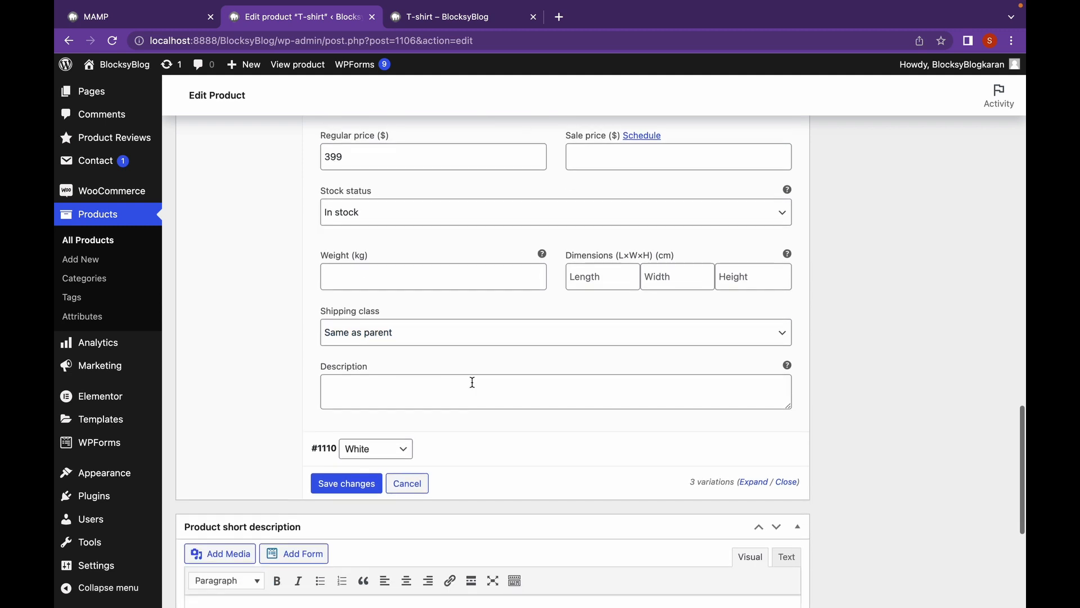
click(473, 442)
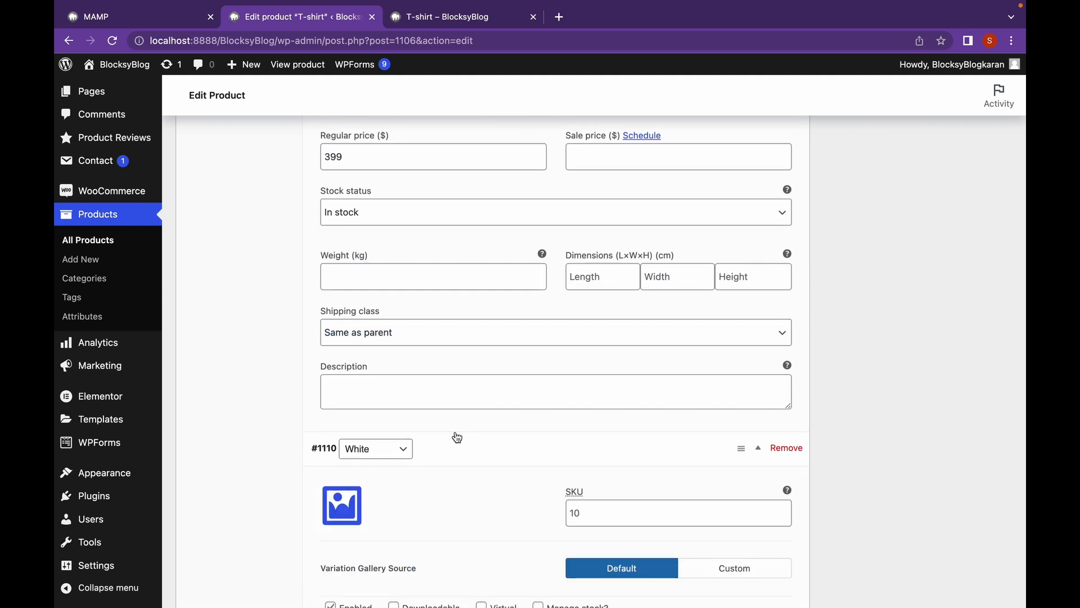
scroll(416, 430, down, 2)
click(339, 390)
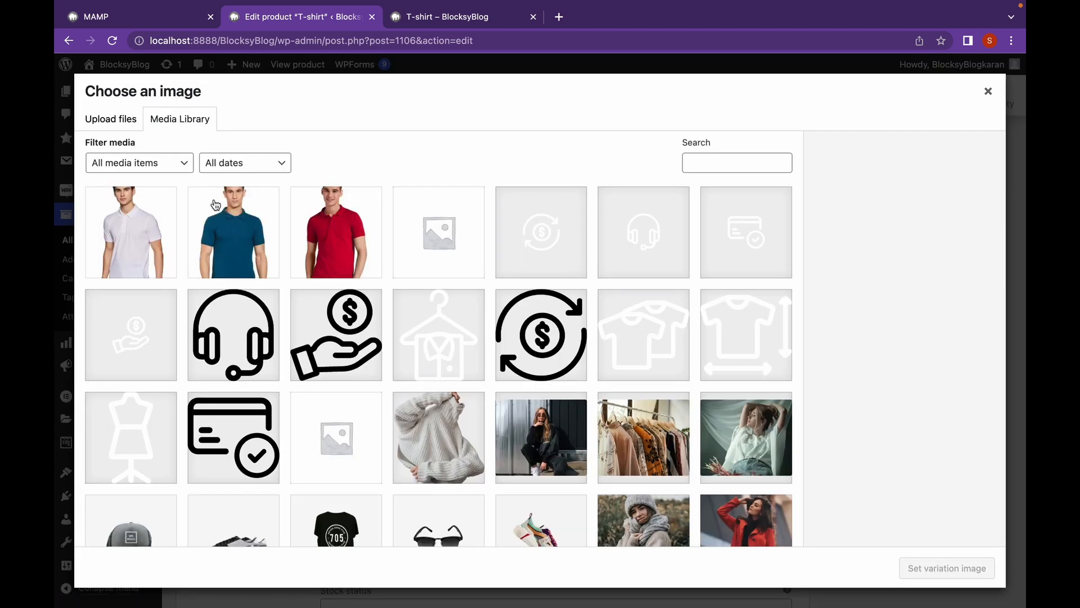
click(141, 234)
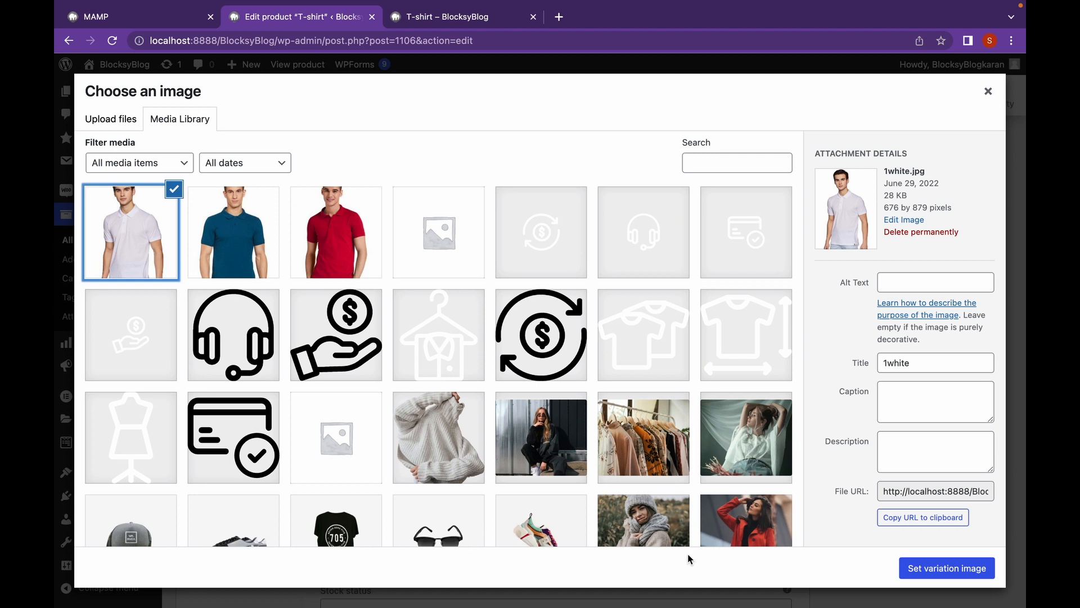
click(932, 564)
Step: Update the T-shirt product to save the images assigned to its color variations
scroll(493, 360, down, 5)
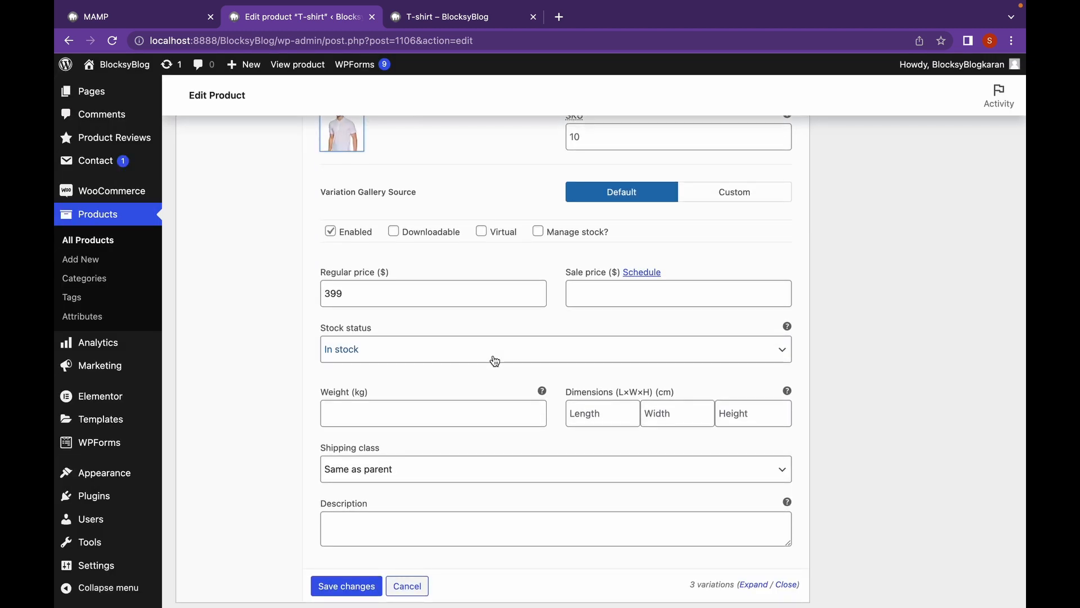
scroll(493, 356, up, 15)
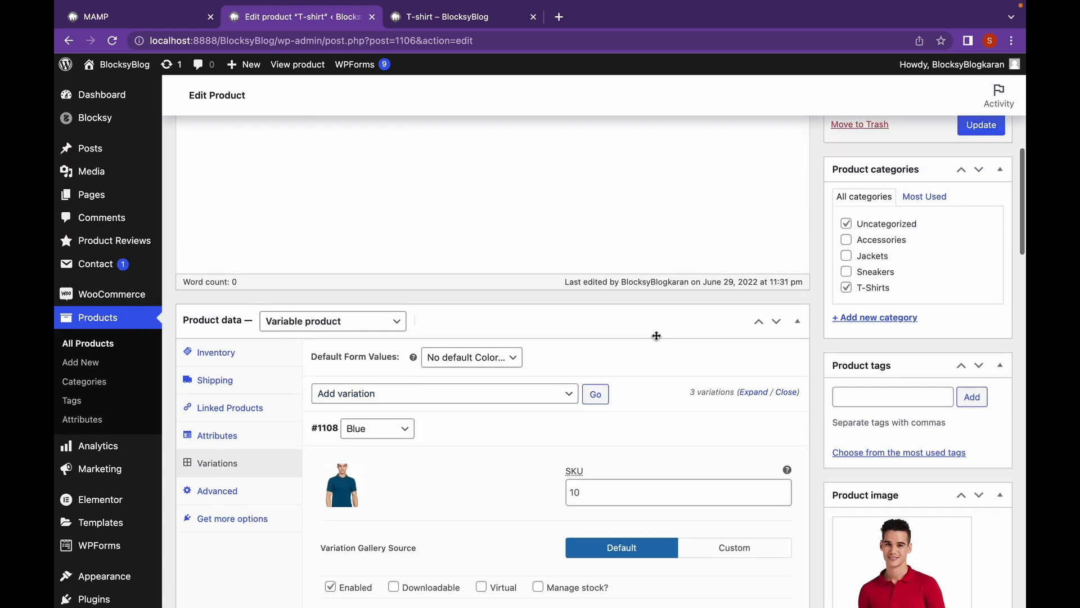
scroll(656, 336, up, 5)
click(979, 392)
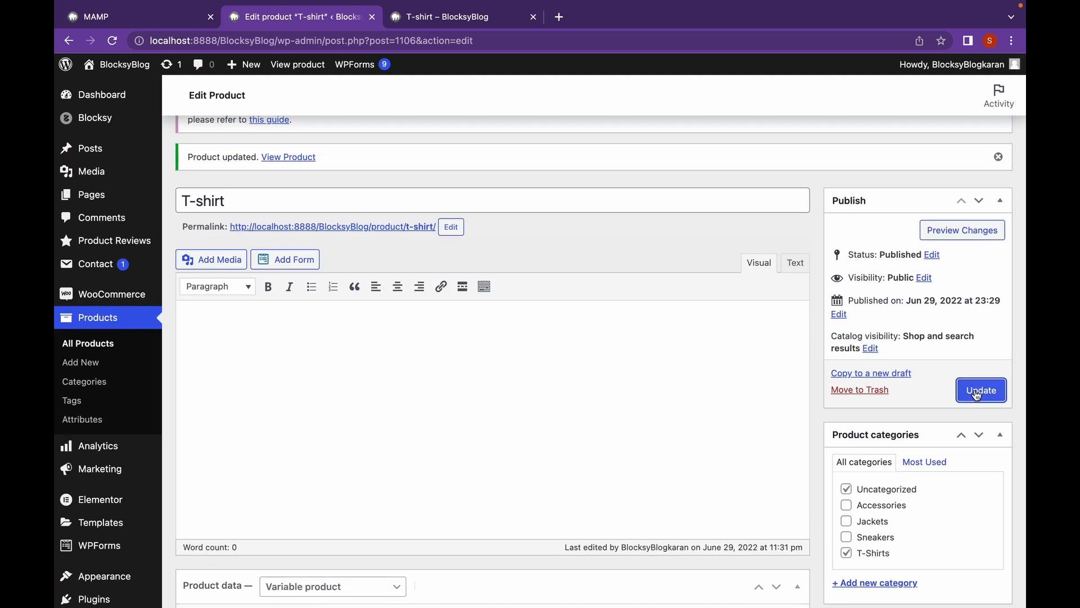
Step: On the T-shirt's store page, check the product image for the Red, Blue and White colors, and reset the color choice
click(487, 18)
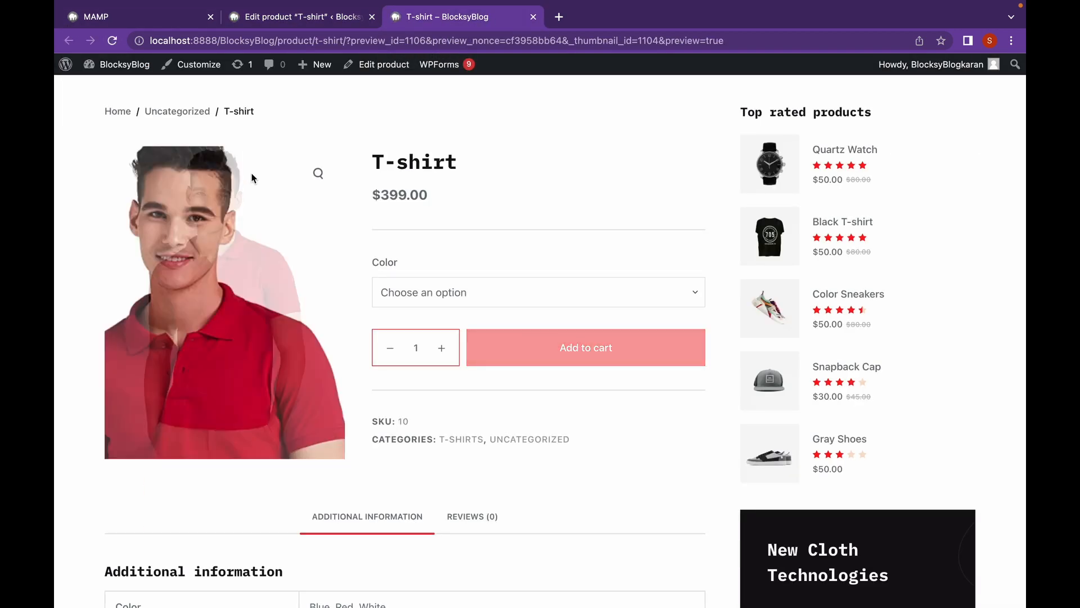
click(418, 294)
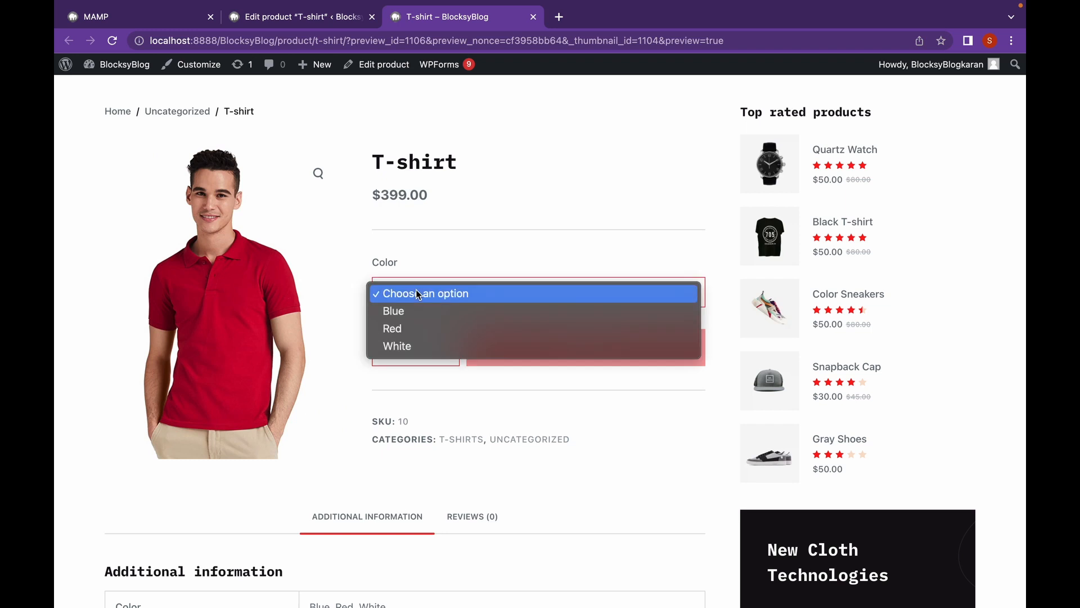
click(428, 326)
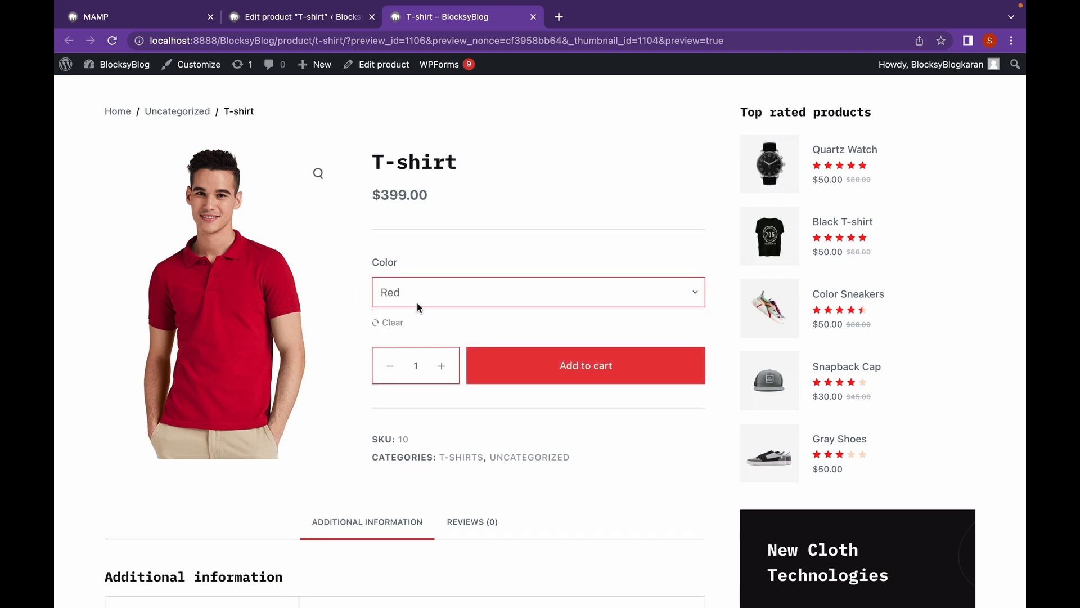
click(419, 307)
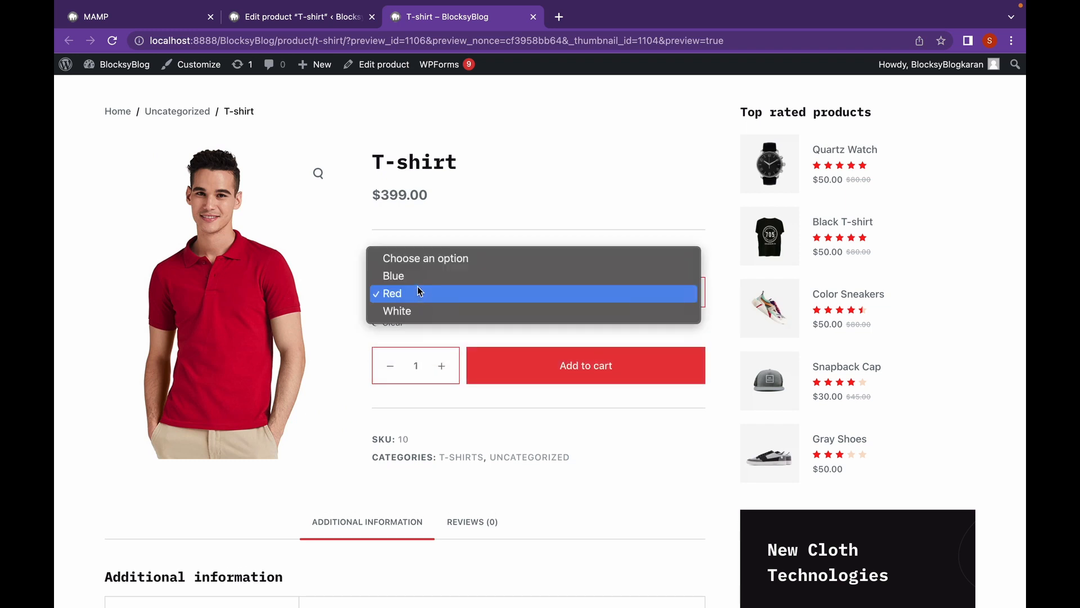
click(420, 283)
click(418, 284)
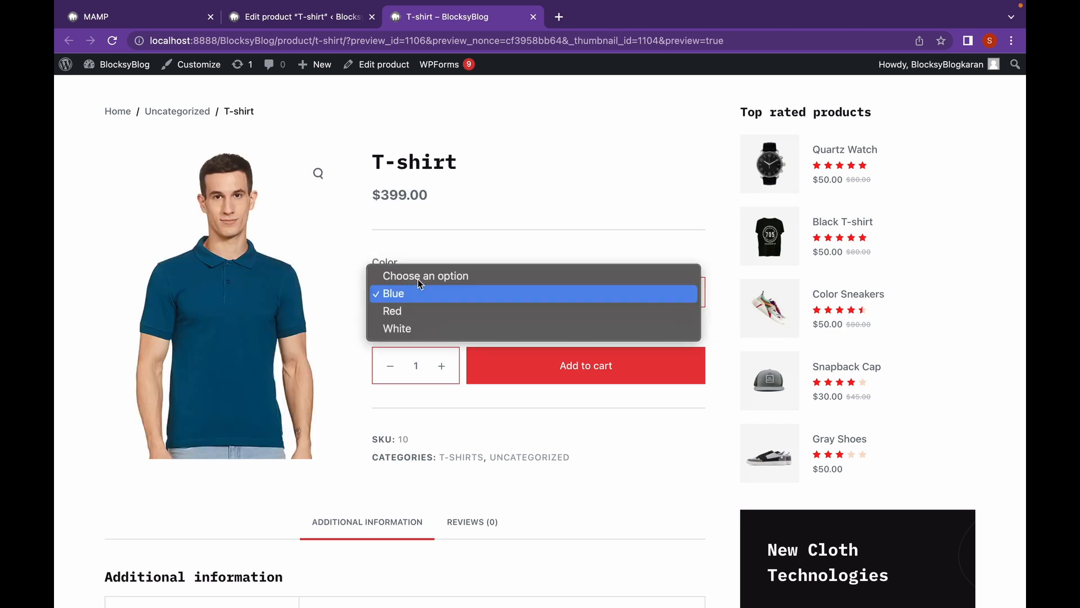
key(Escape)
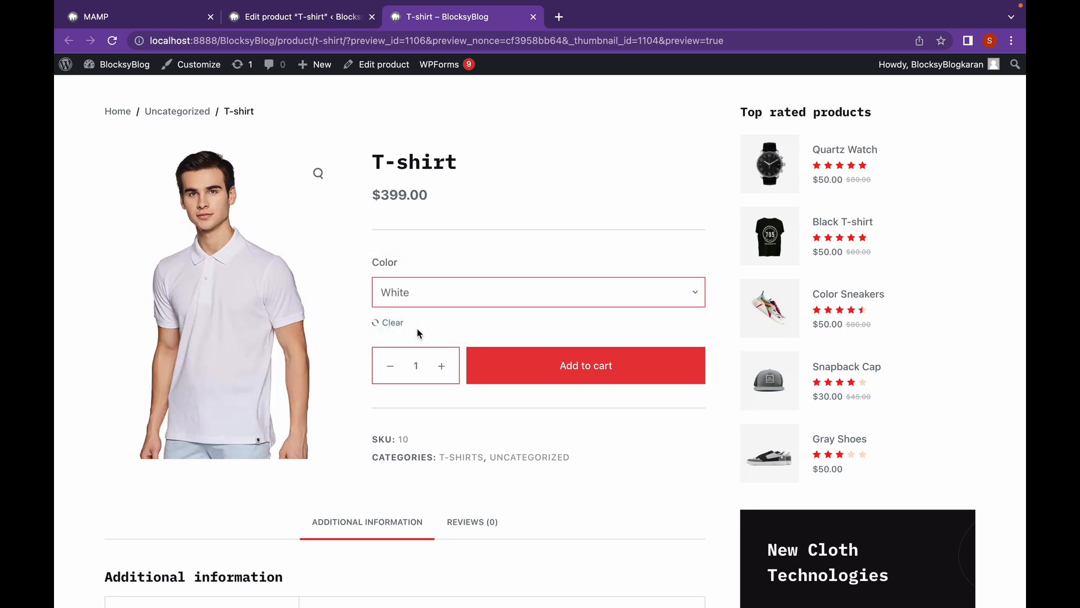
click(425, 302)
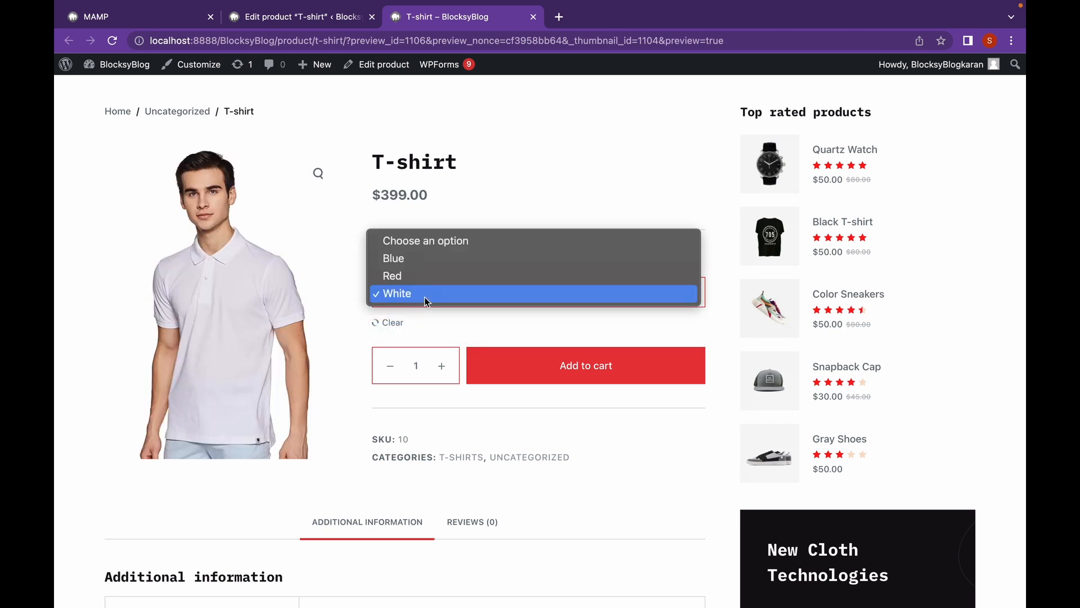
click(422, 241)
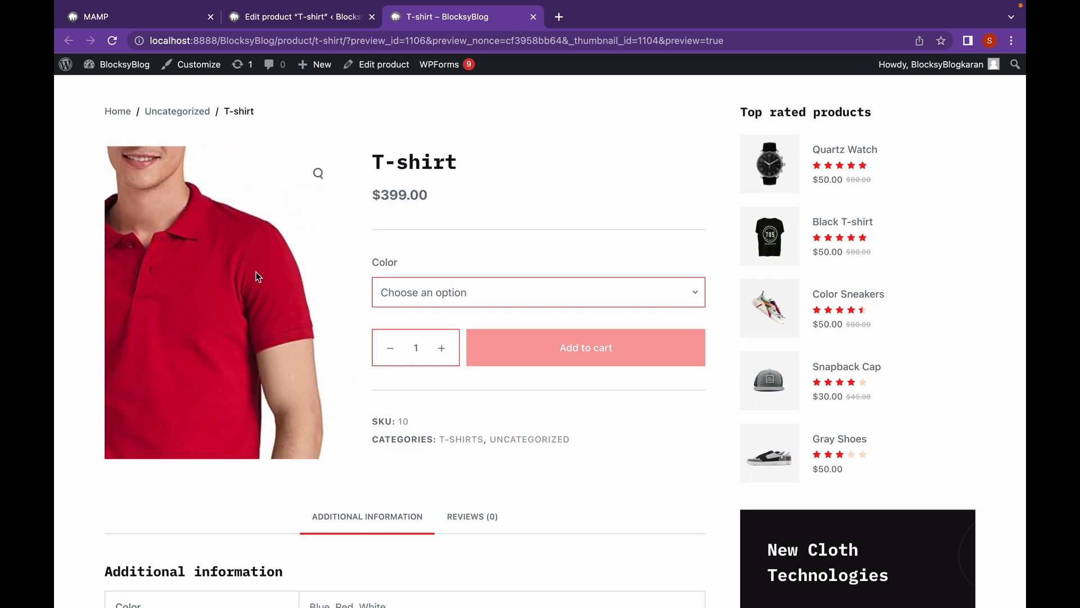
Step: Back in the T-shirt's product data, set the Blue variation's regular price to 499 and save the variation changes
click(298, 17)
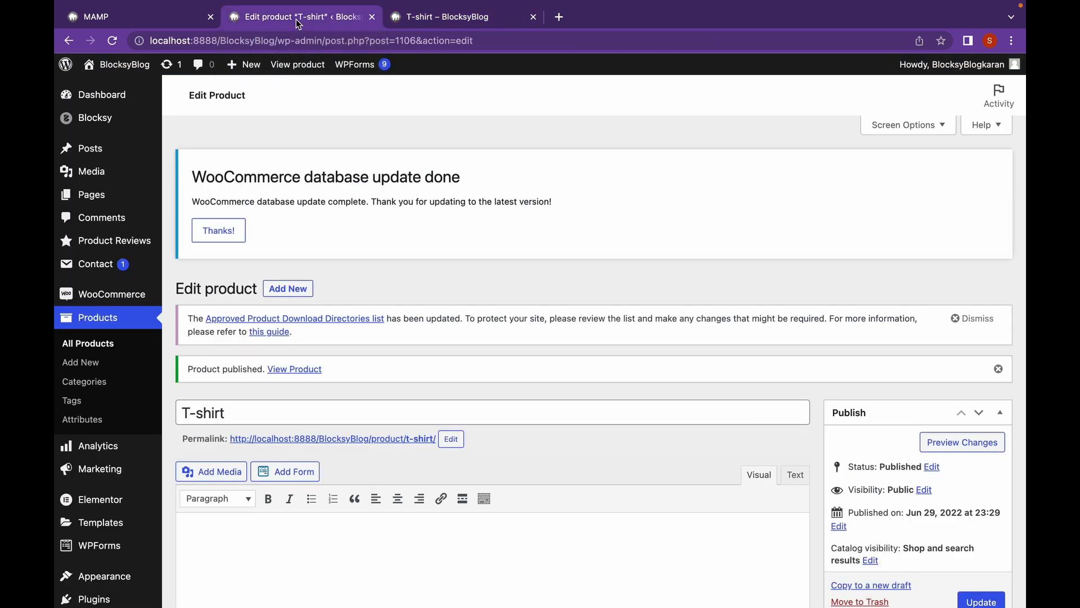
scroll(424, 271, down, 10)
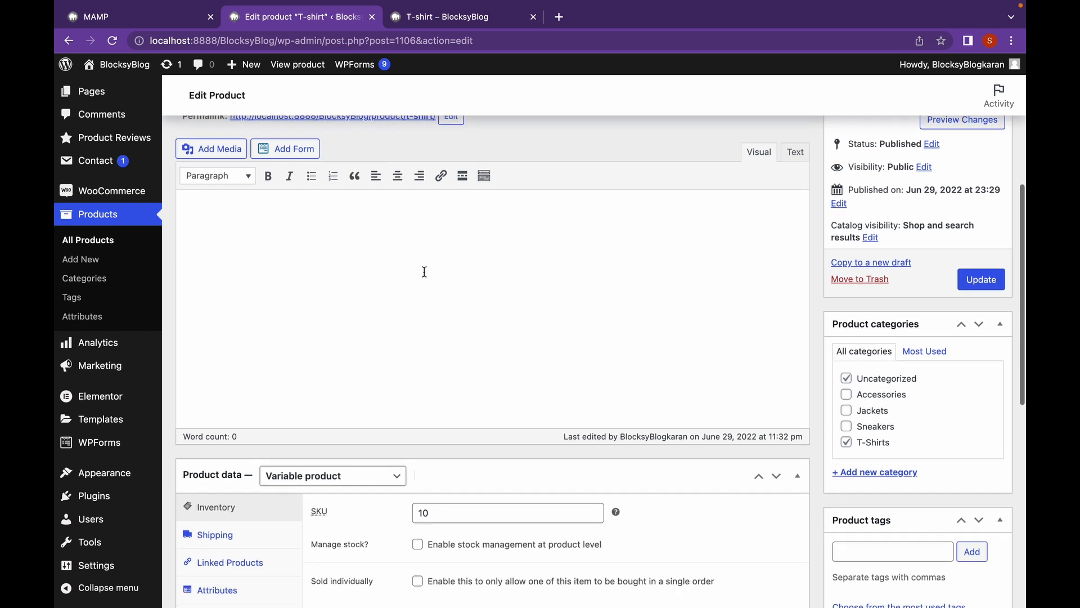
scroll(424, 271, down, 1)
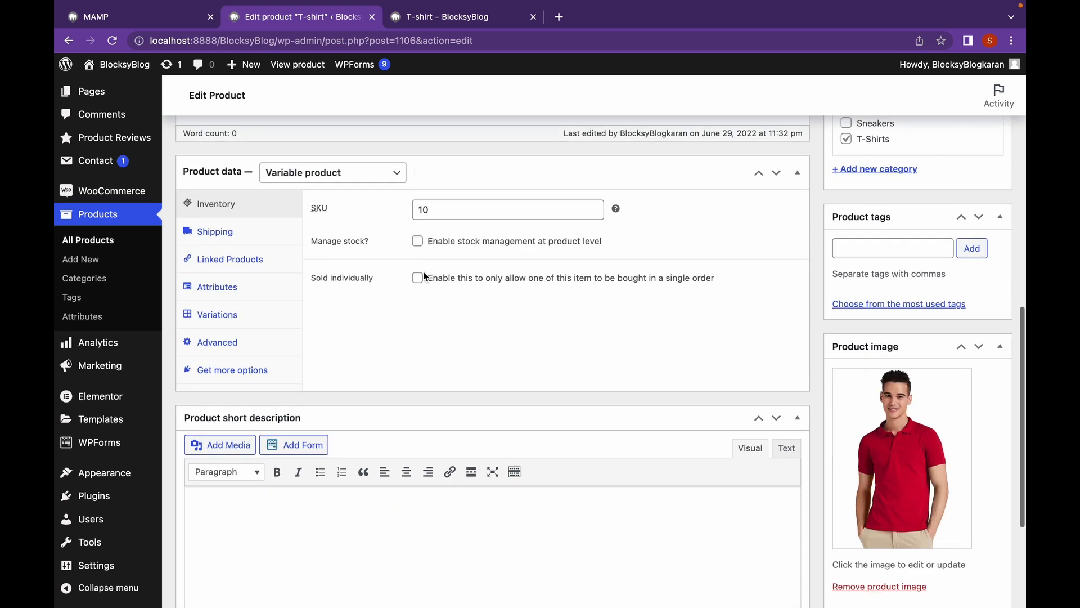
click(276, 320)
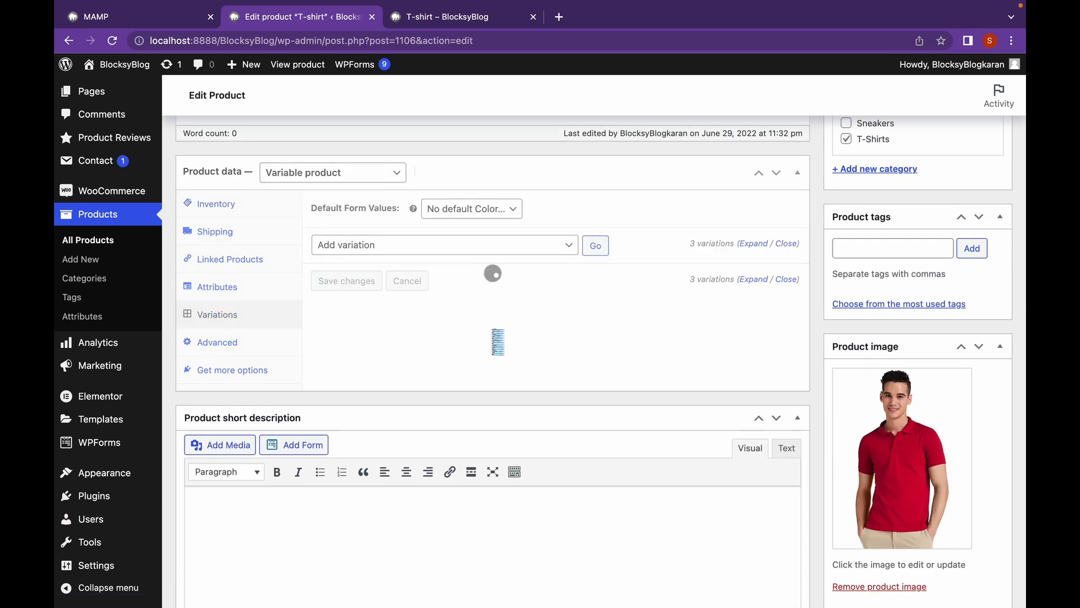
scroll(492, 330, down, 1)
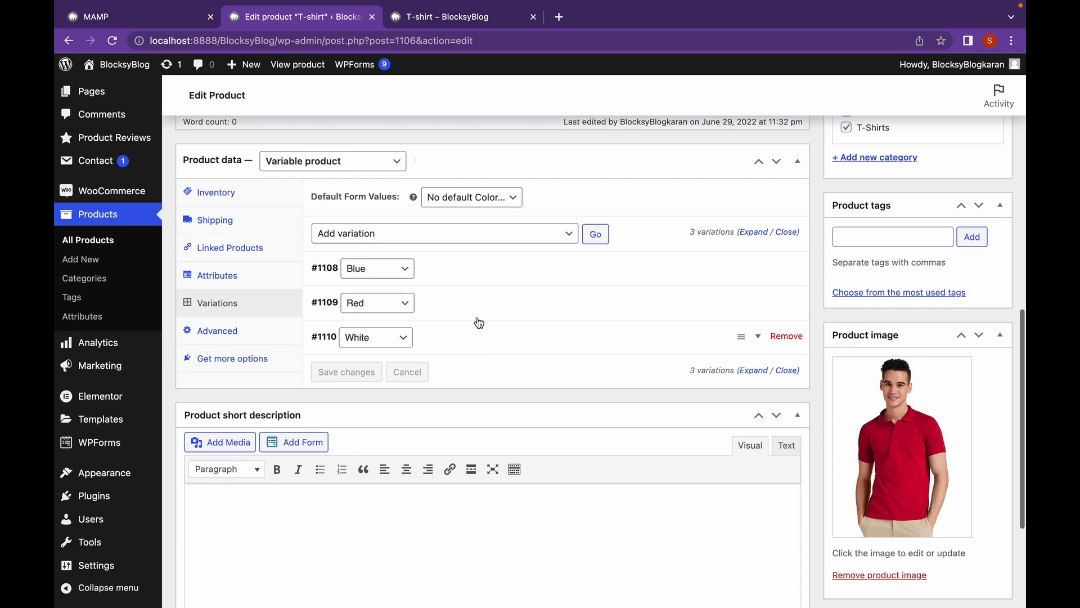
click(476, 277)
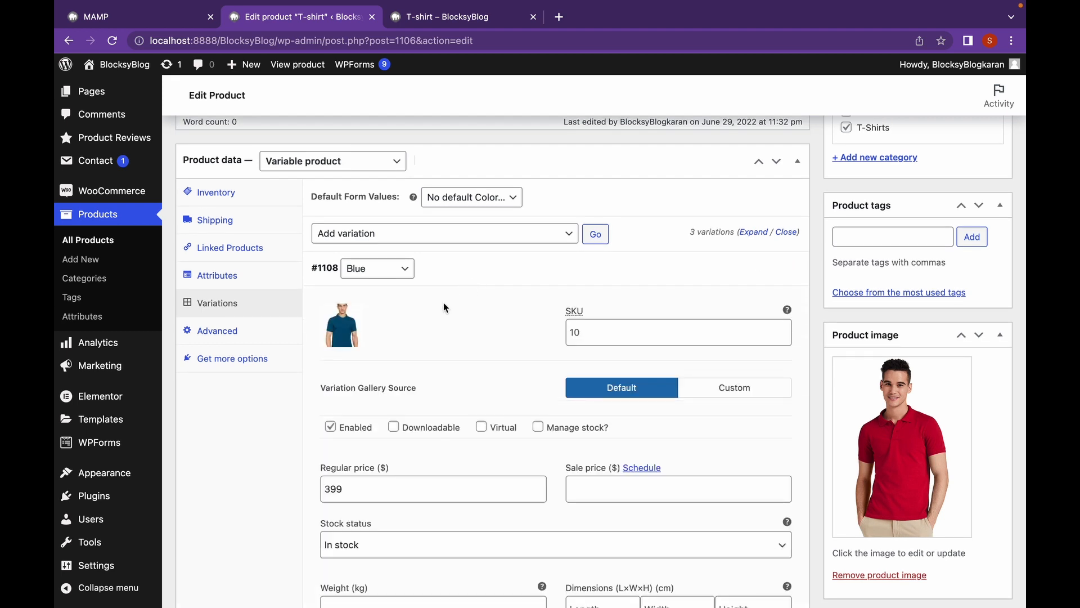
scroll(428, 335, down, 3)
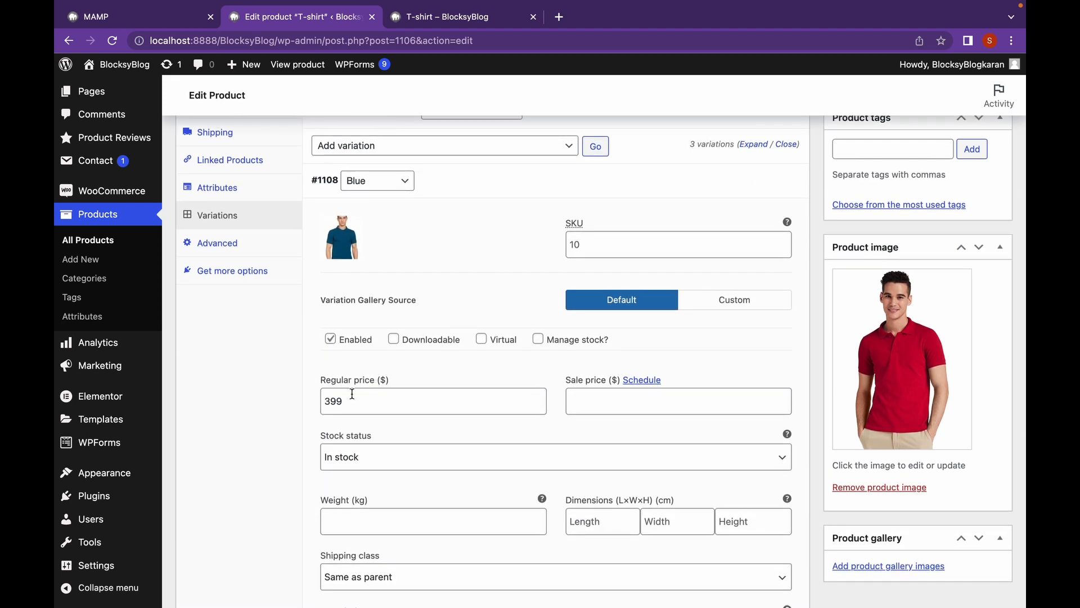
click(352, 394)
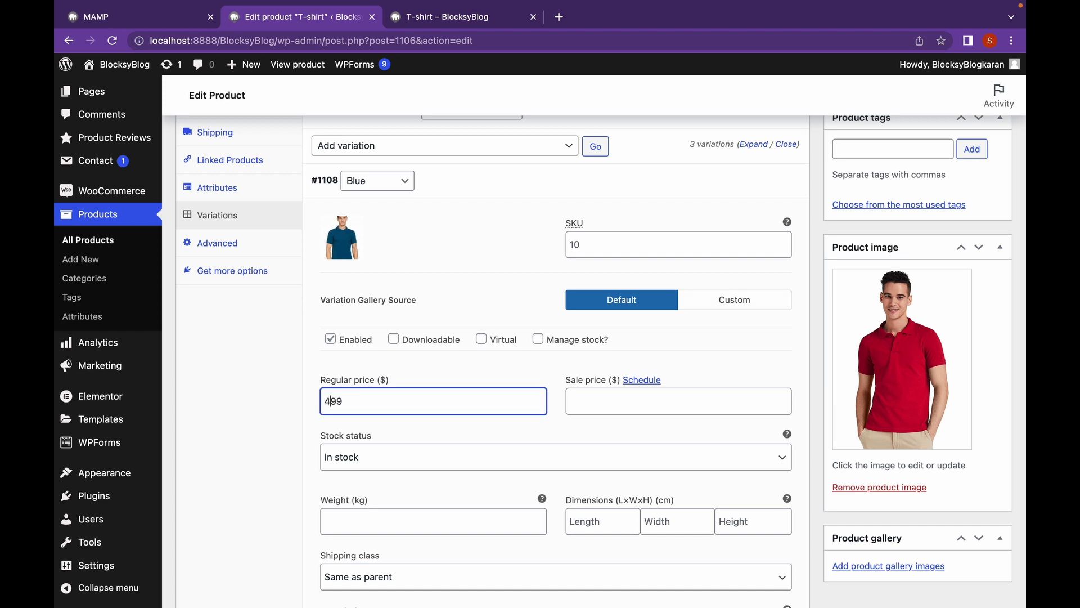
scroll(493, 302, down, 10)
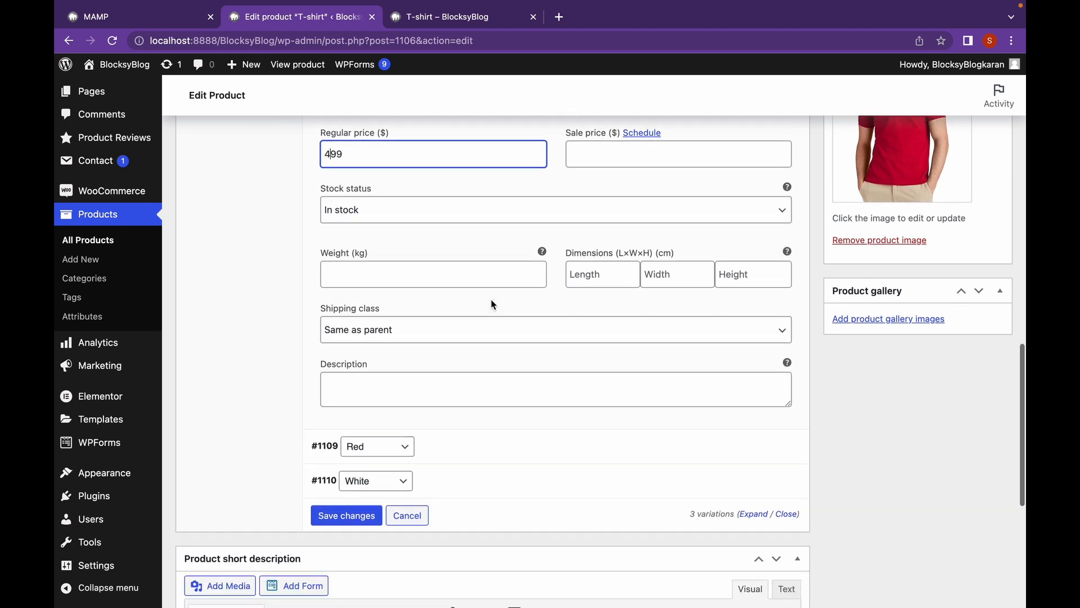
click(335, 446)
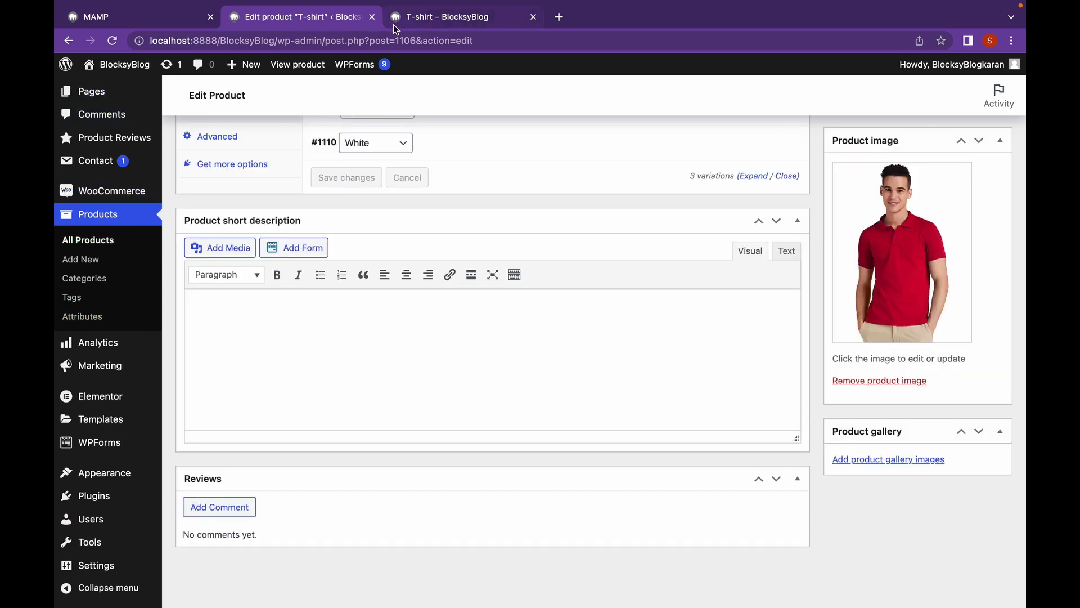
Step: Reload the T-shirt's store page and check the price range and the price displayed for the Blue color
click(432, 16)
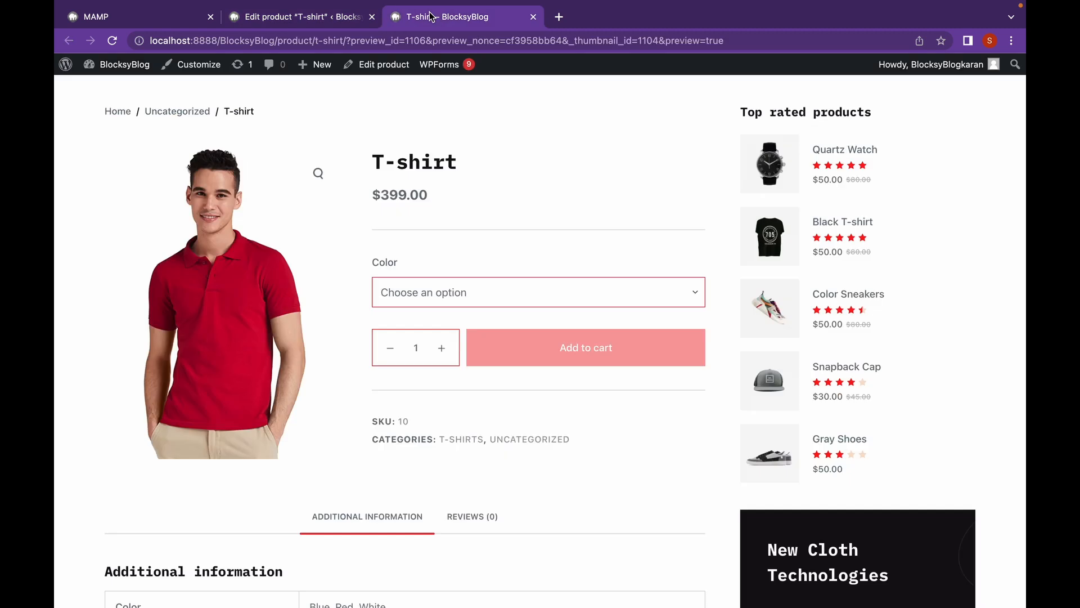
click(112, 41)
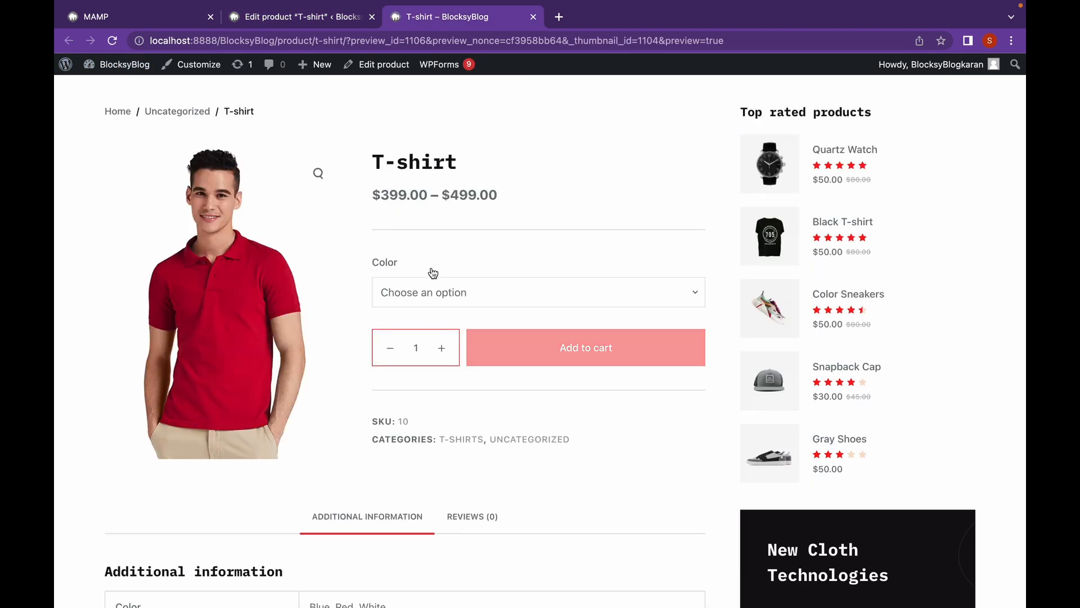
click(434, 304)
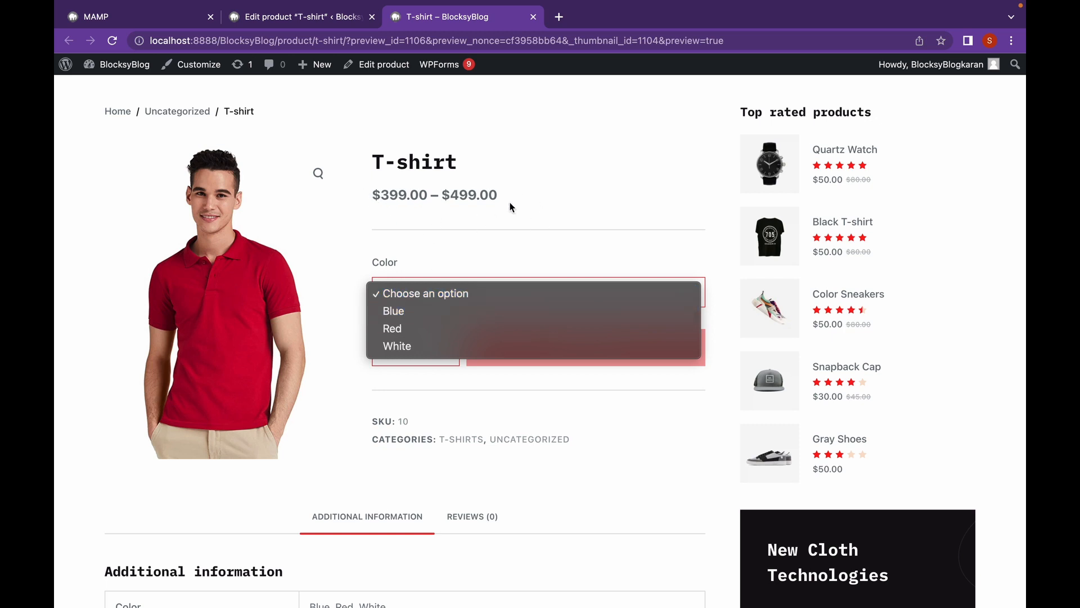
click(418, 311)
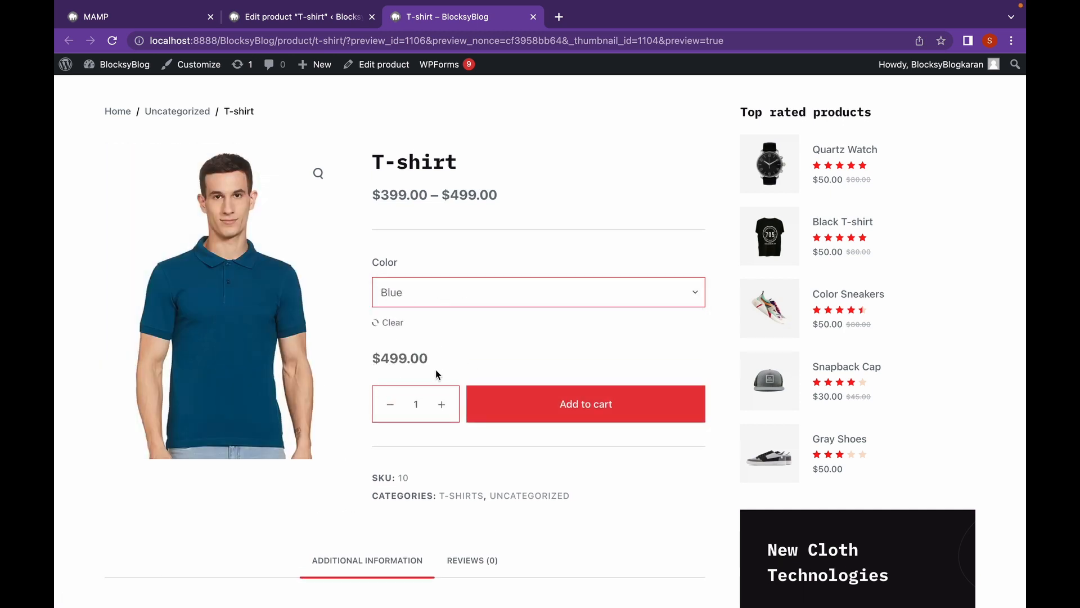
drag(430, 365, 355, 359)
click(472, 365)
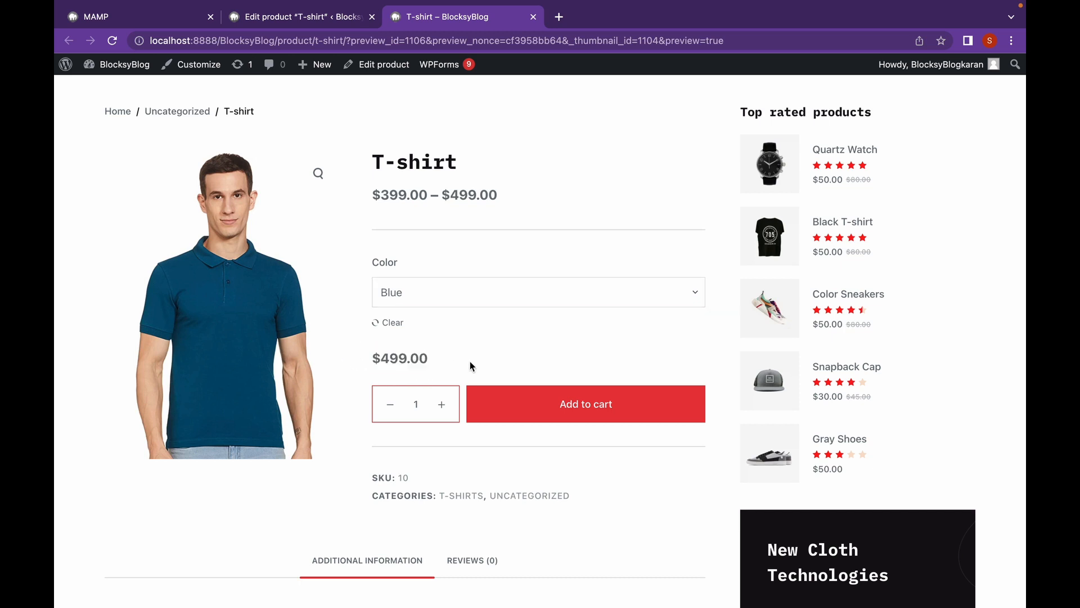
scroll(471, 366, down, 5)
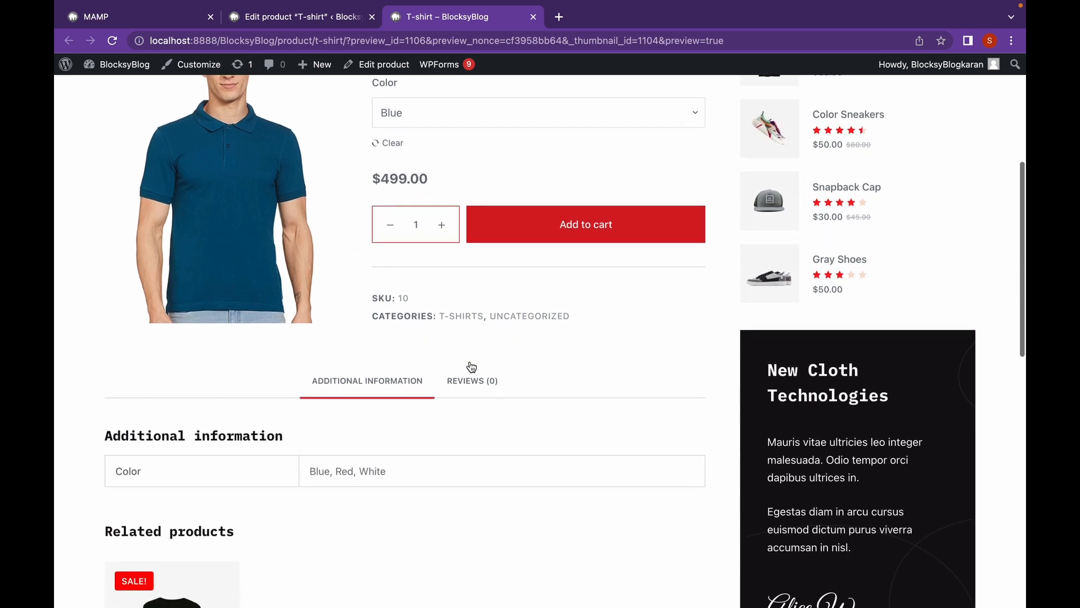
scroll(471, 366, up, 5)
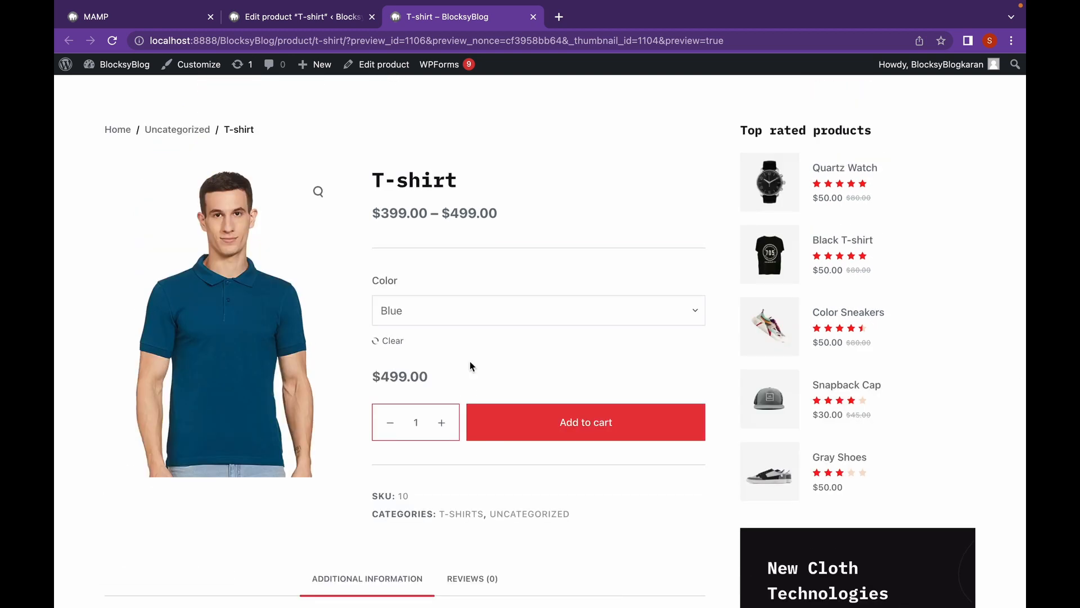